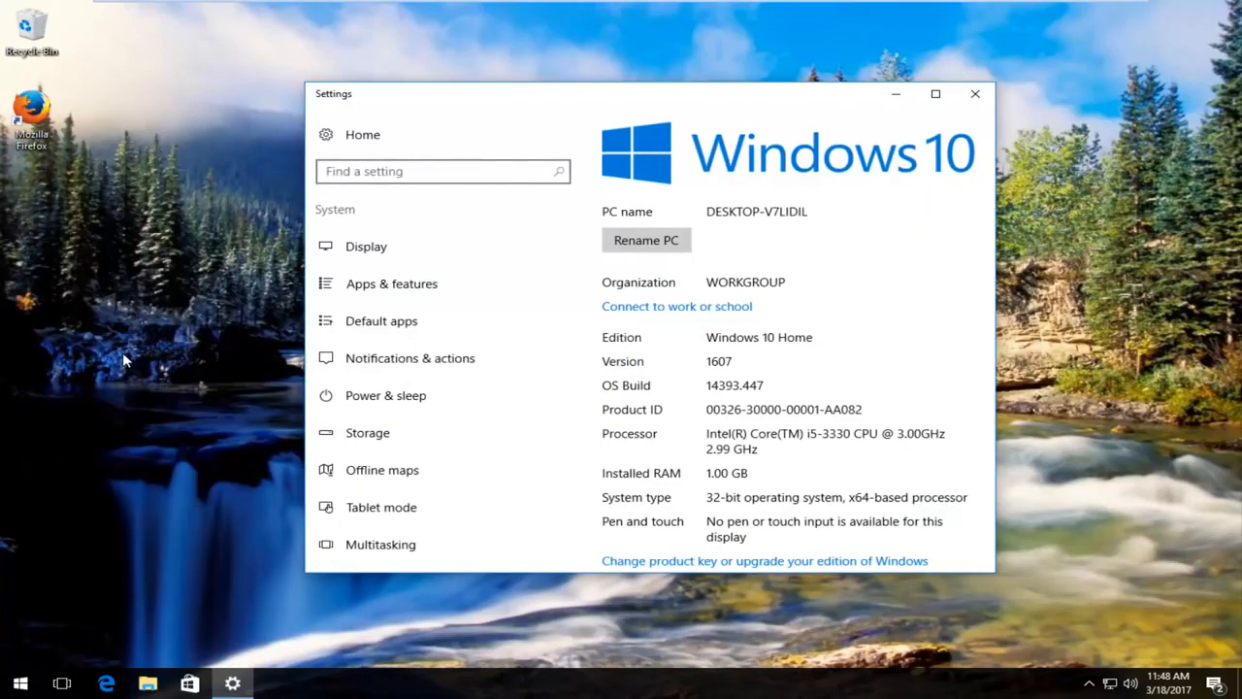
Step: Open the detailed system info from the About page to check the installed memory, and close both windows
scroll(781, 417, down, 4)
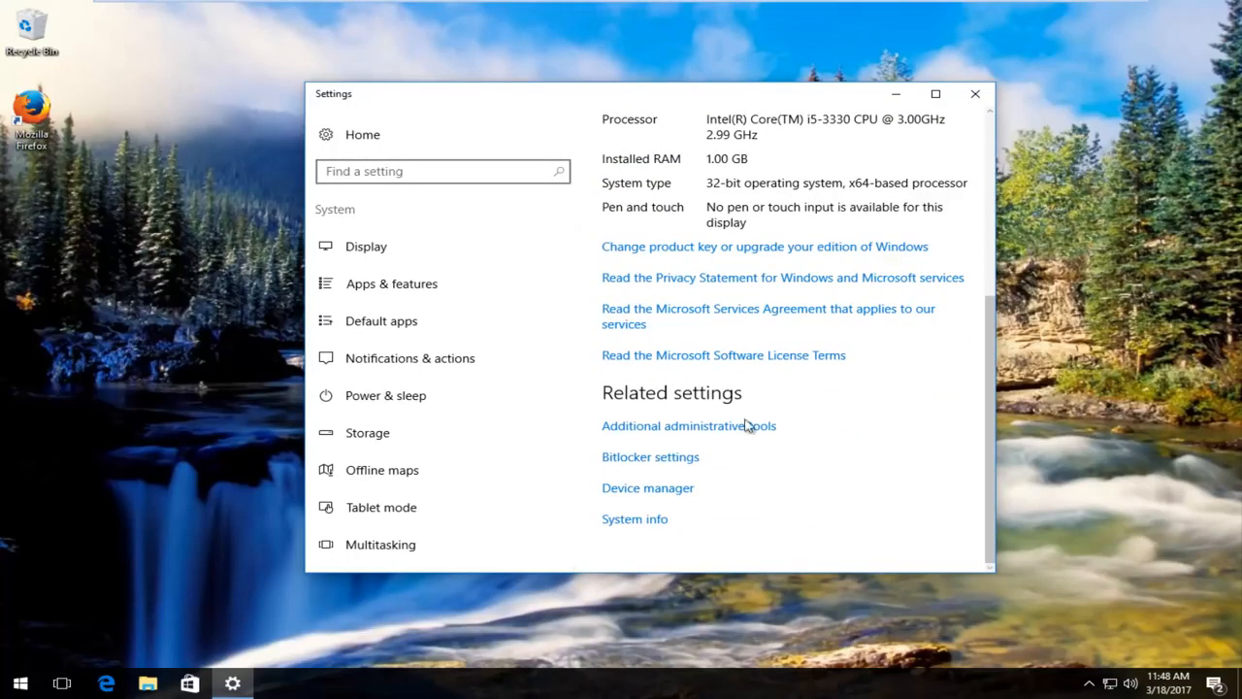
click(632, 522)
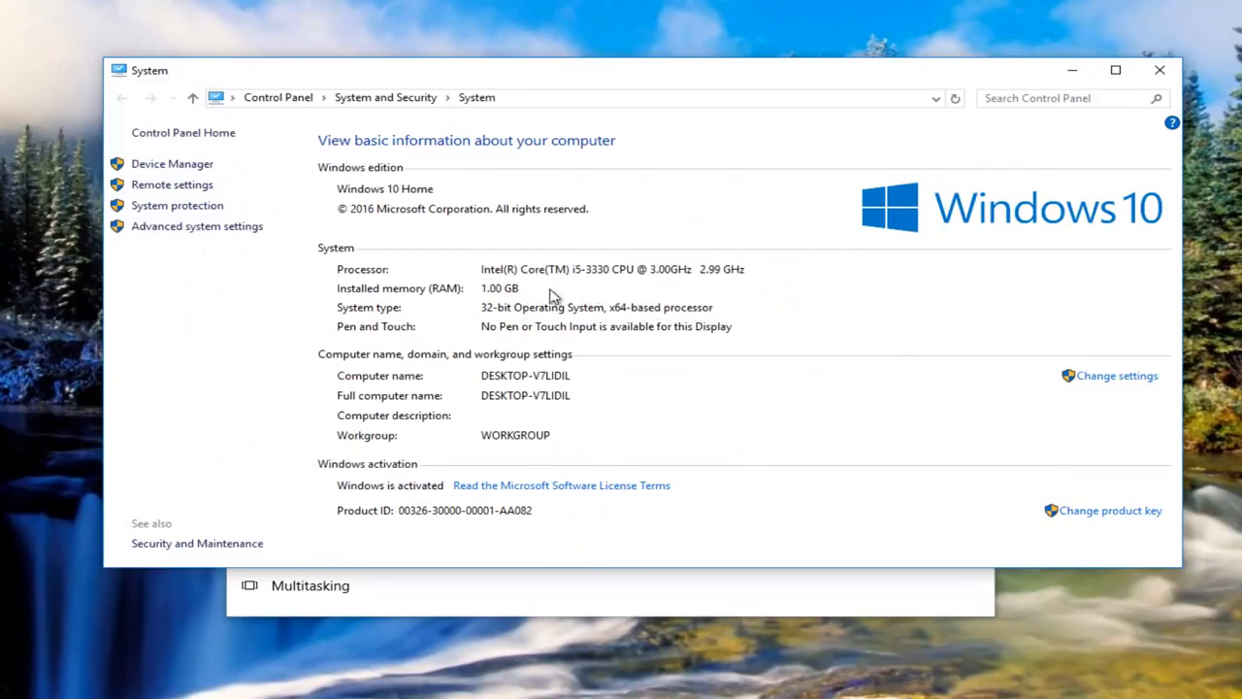
click(1159, 69)
click(970, 81)
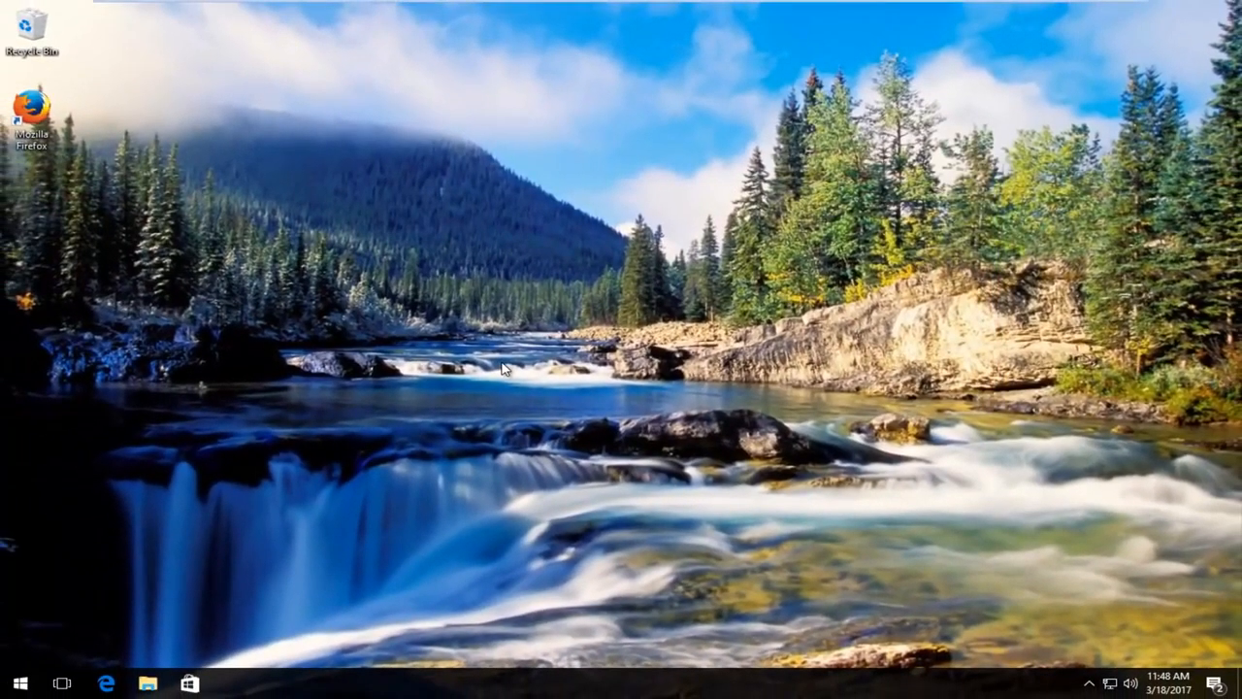
Step: Run msconfig and open the advanced boot options for the Windows 10 entry
right_click(21, 685)
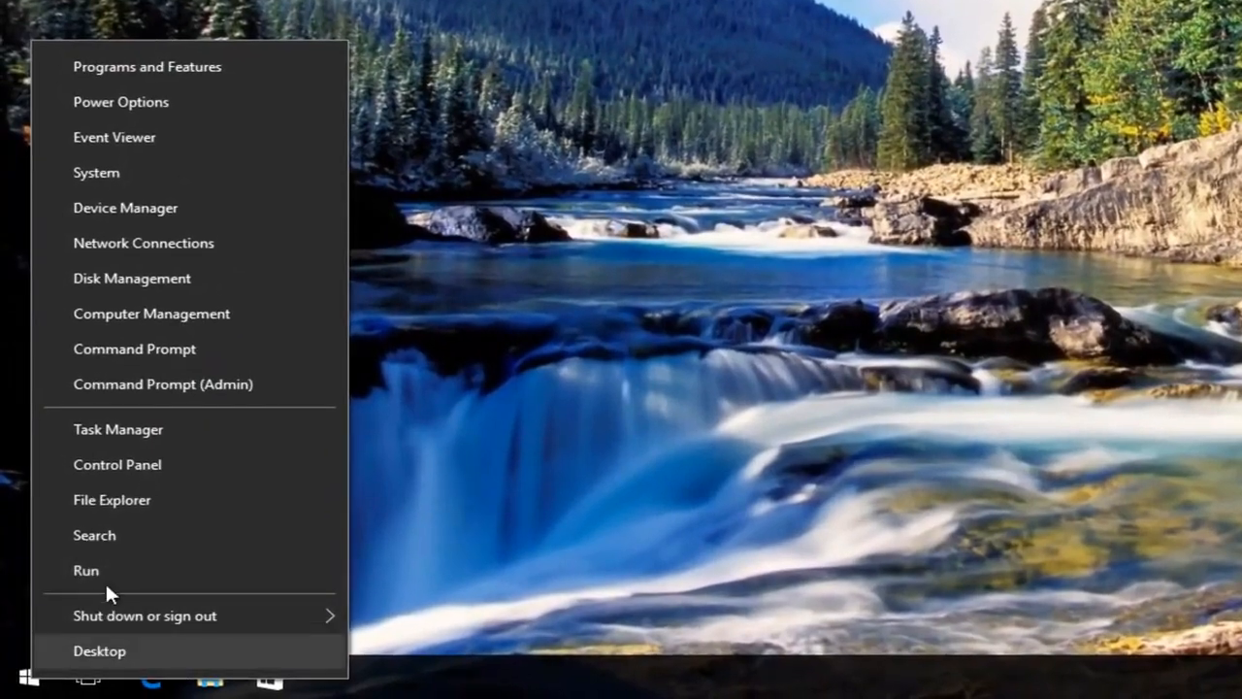
click(174, 573)
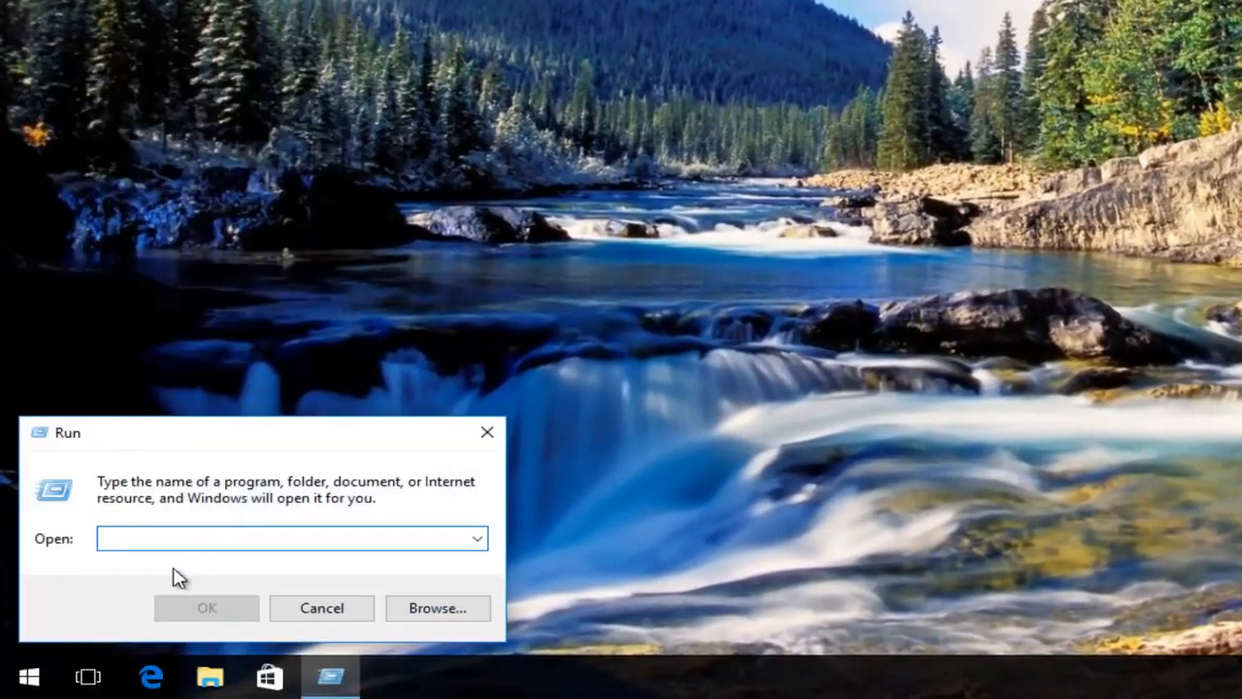
text(msconfig)
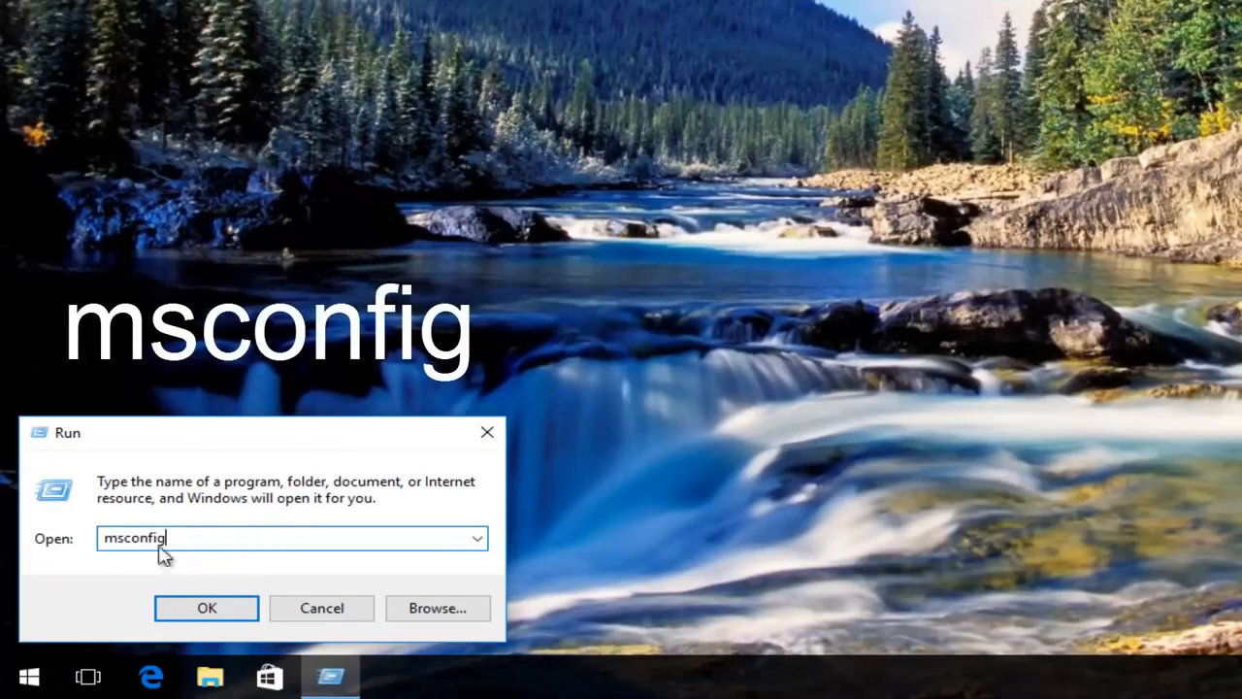
click(190, 610)
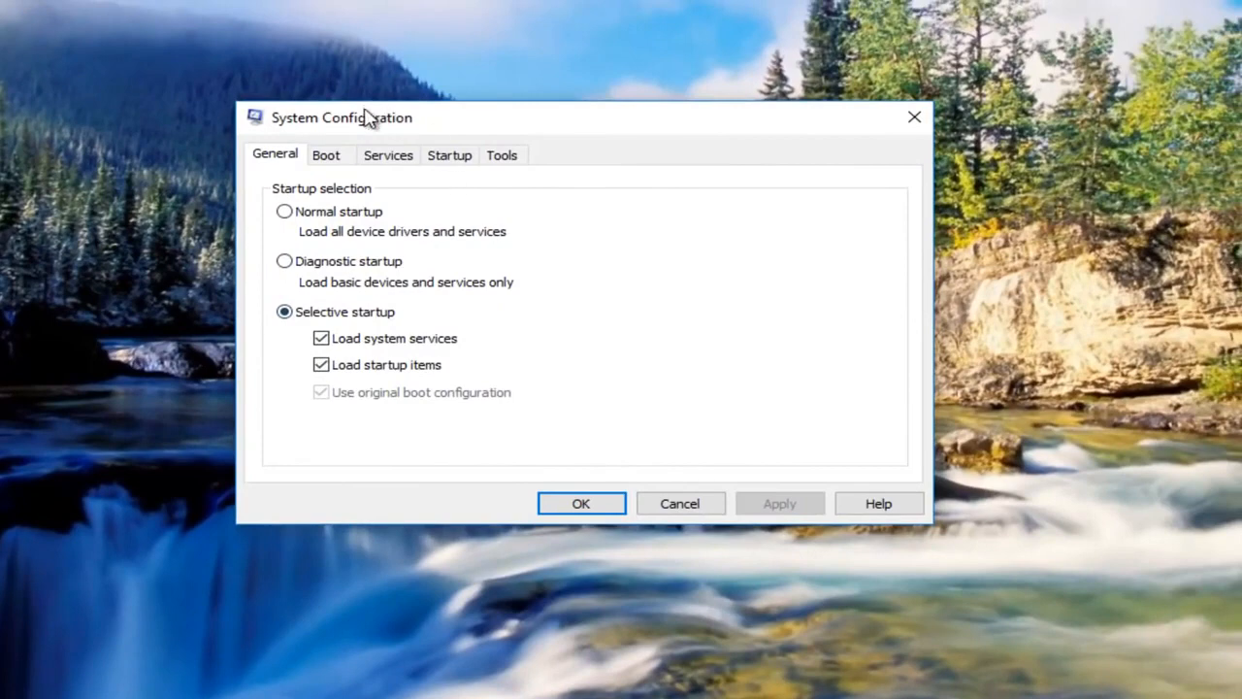
drag(366, 117, 398, 115)
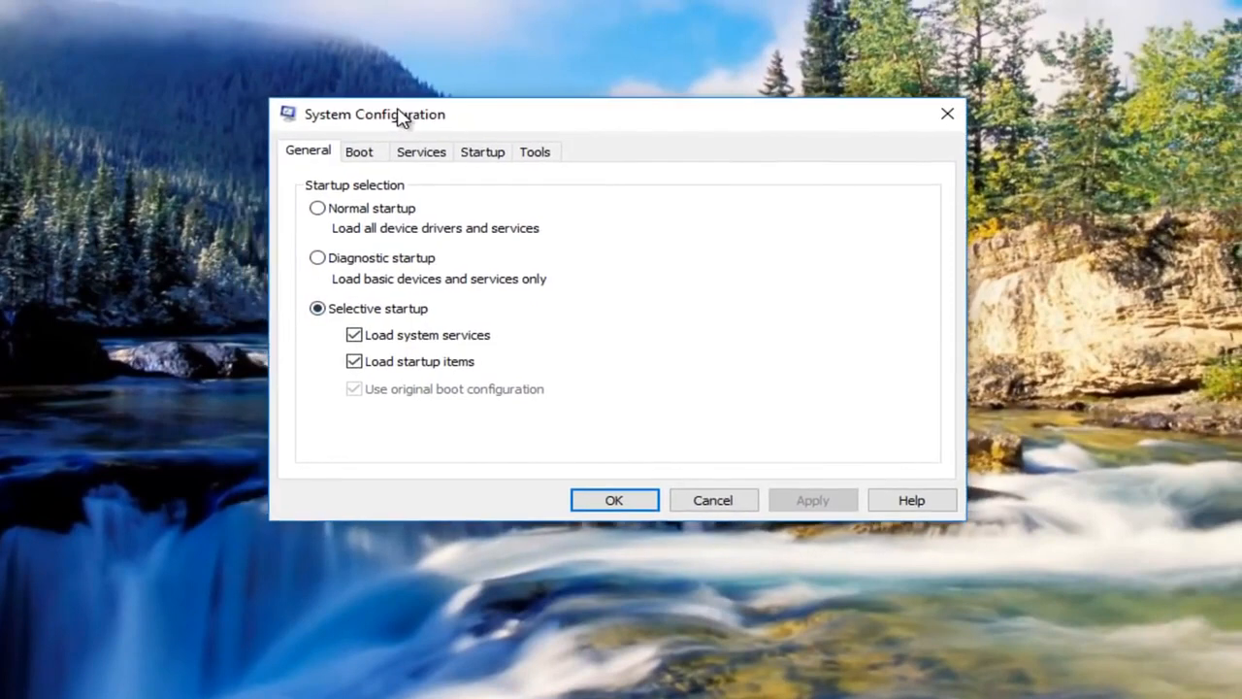
click(360, 156)
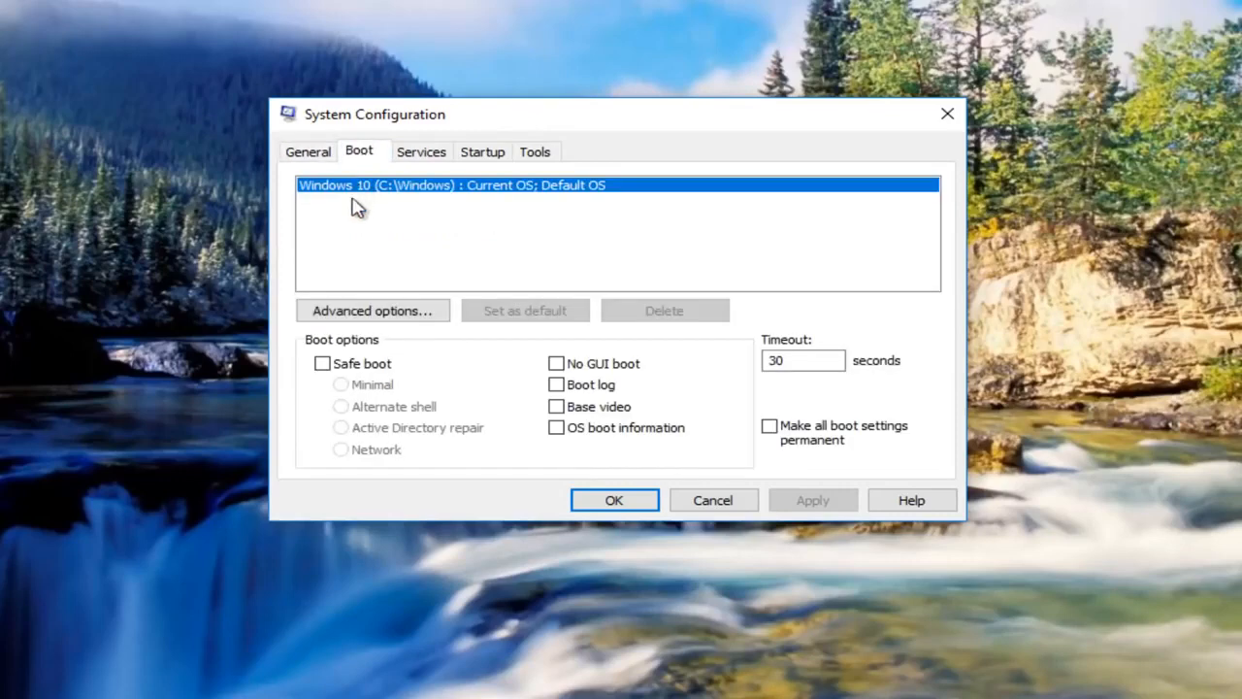
click(357, 318)
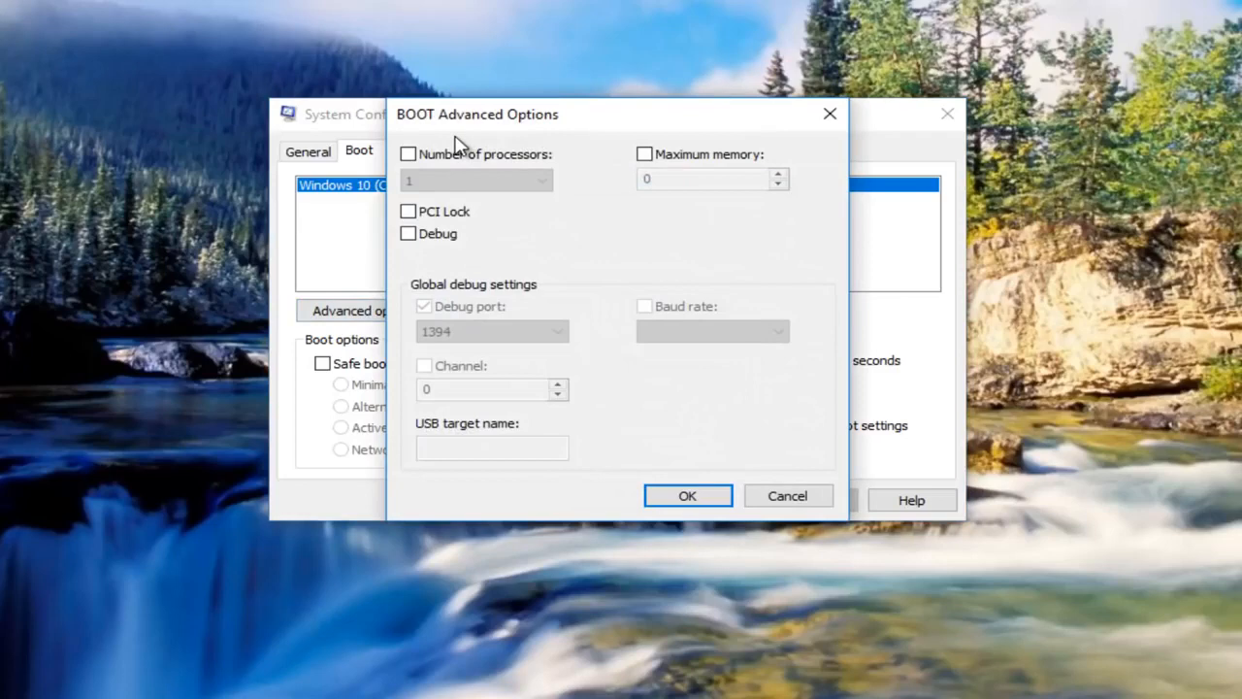
click(408, 154)
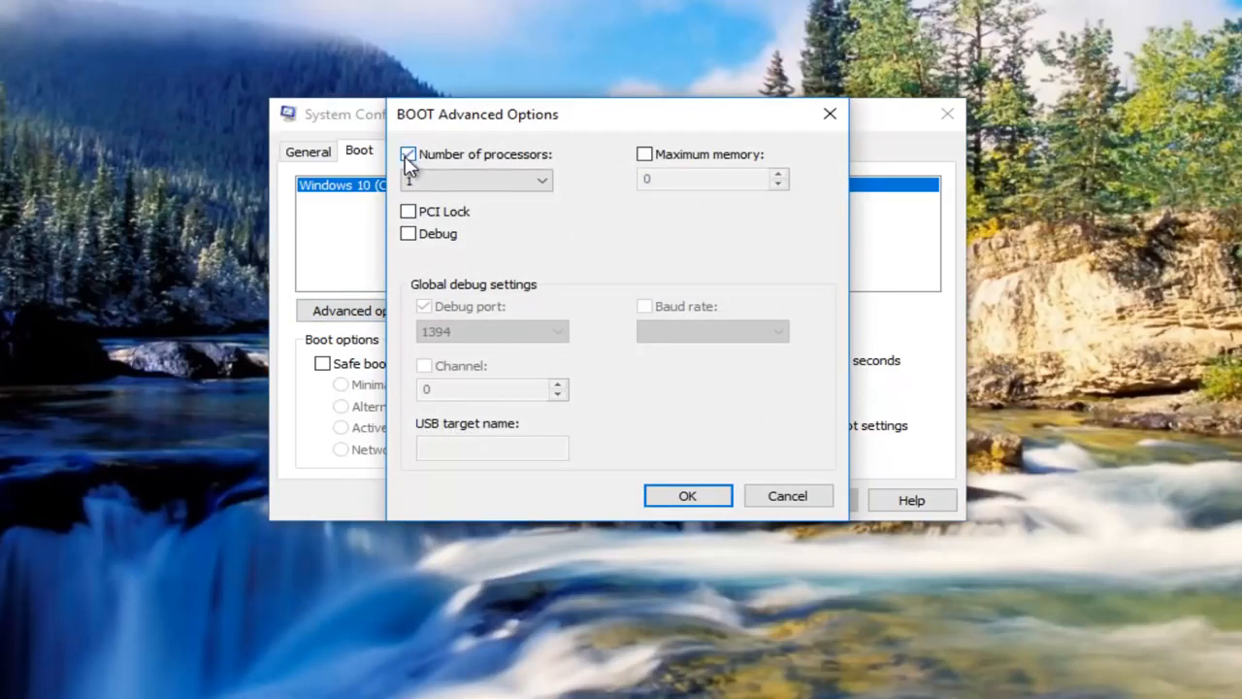
click(430, 184)
click(434, 199)
click(409, 158)
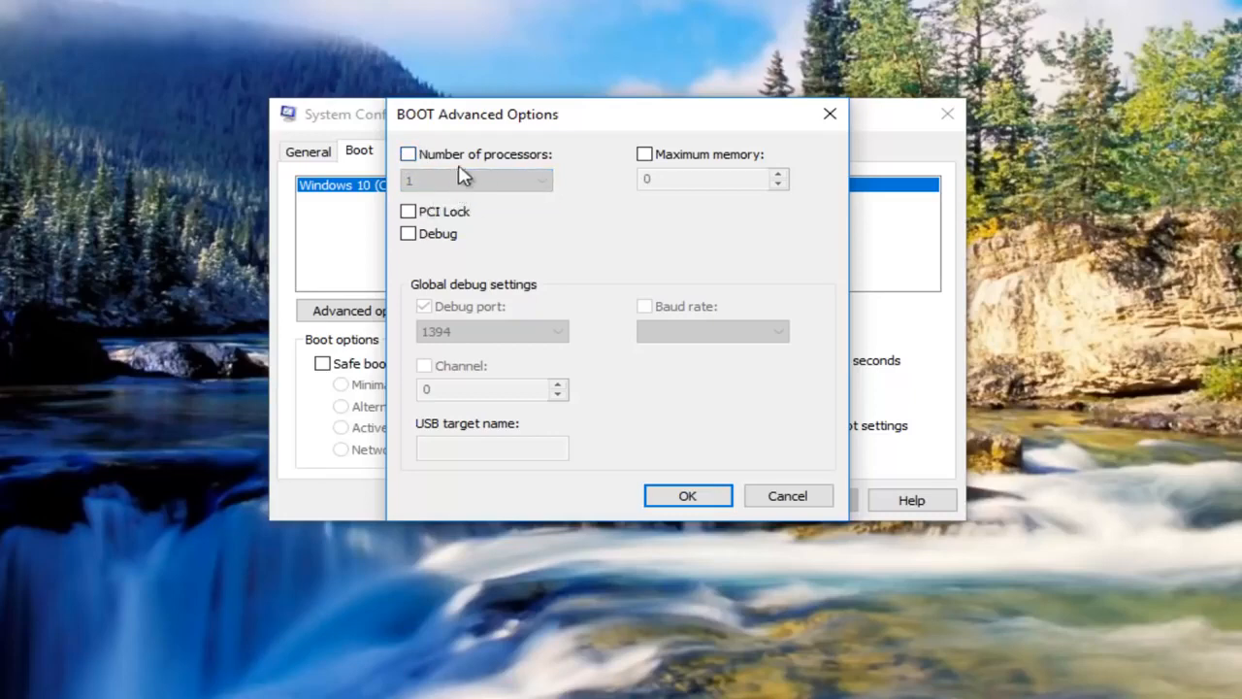
Step: Enable the maximum memory boot option at 1024, save the configuration and exit without restarting
click(648, 157)
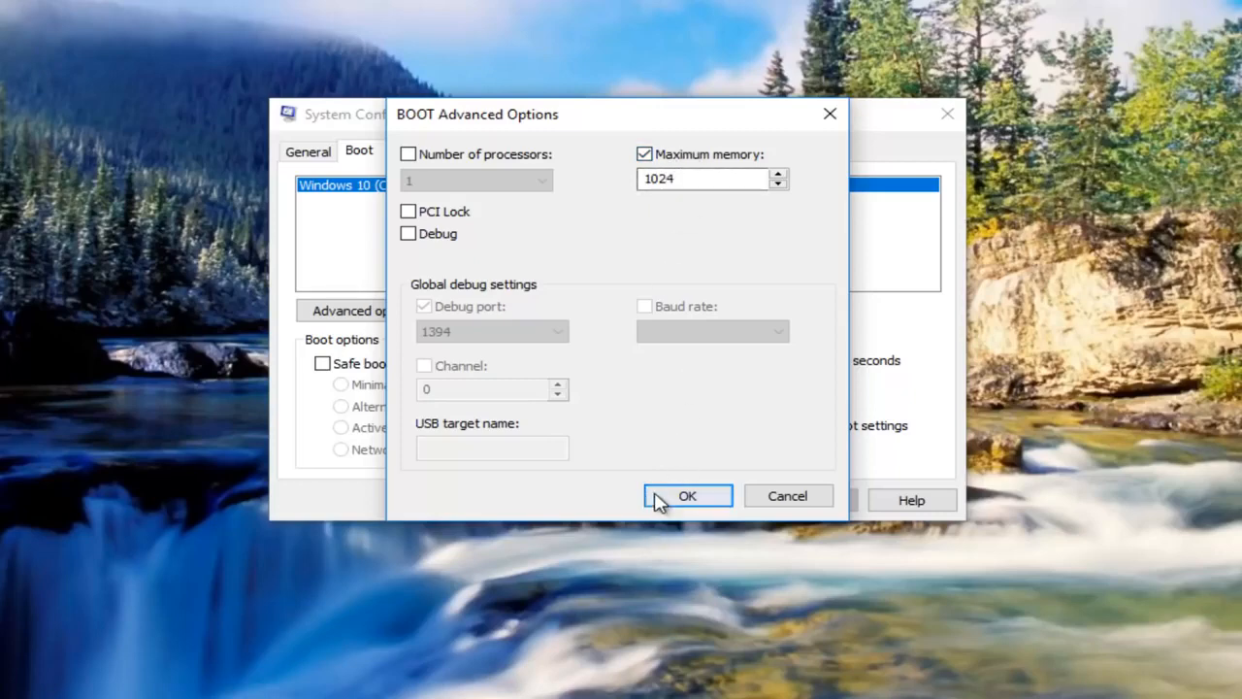
click(684, 496)
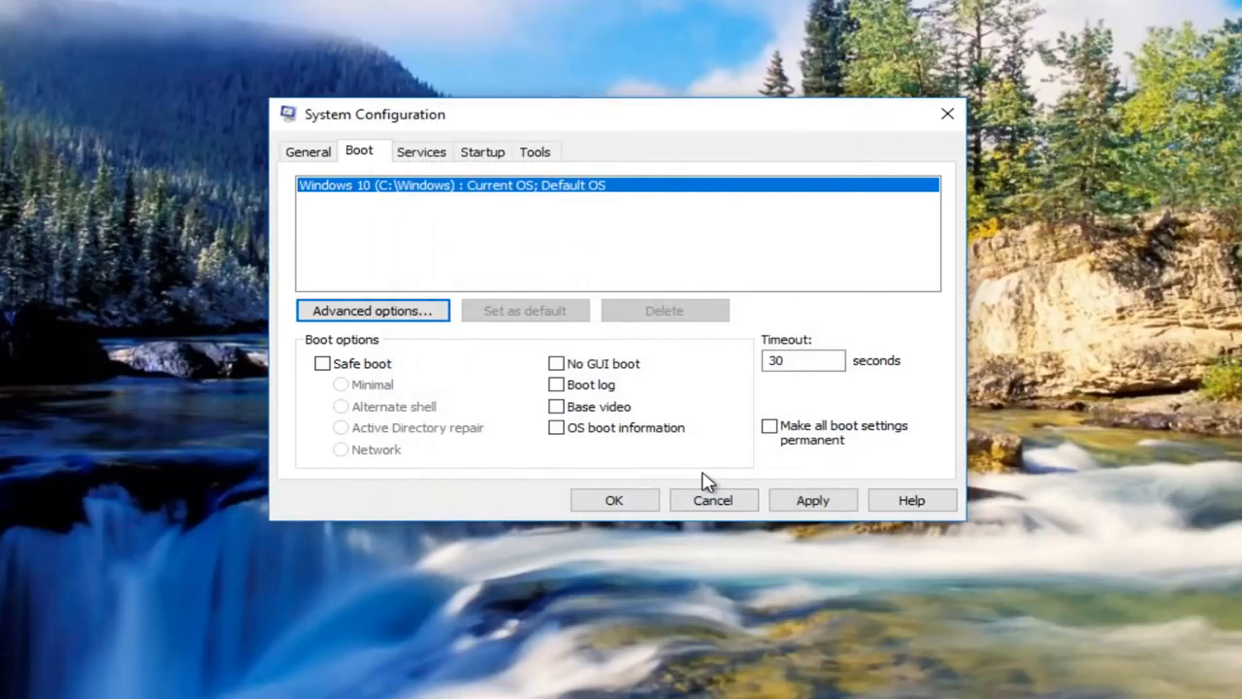
click(584, 500)
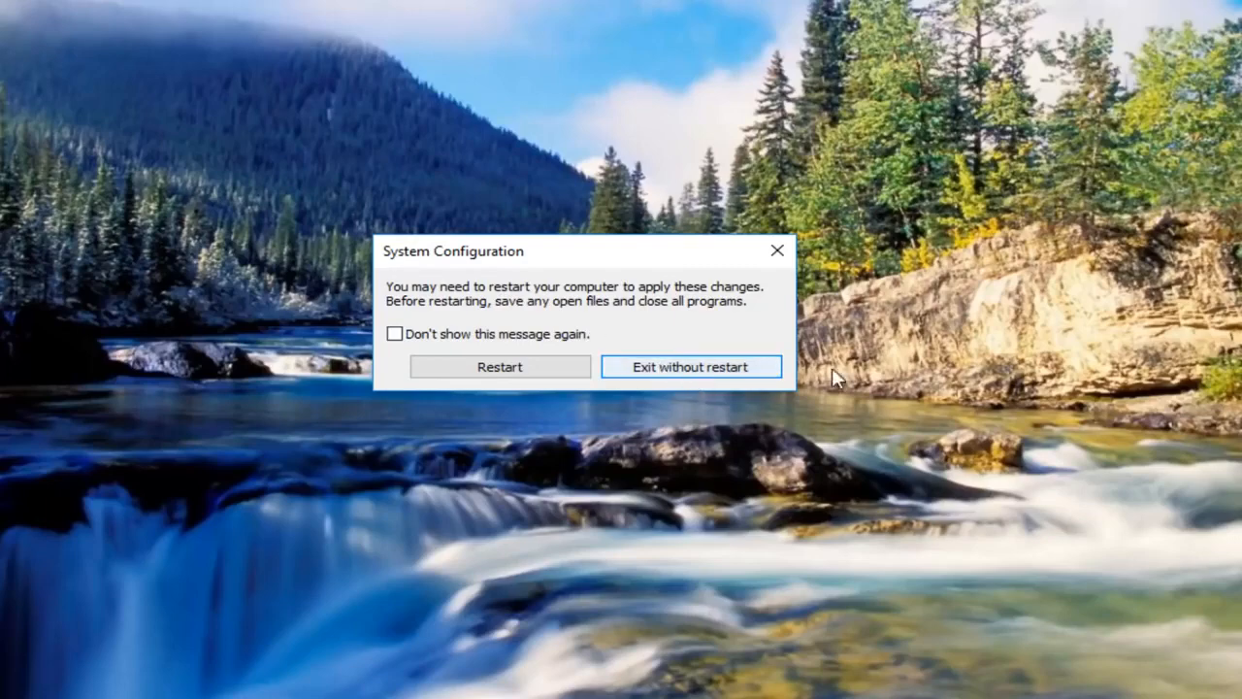
click(731, 378)
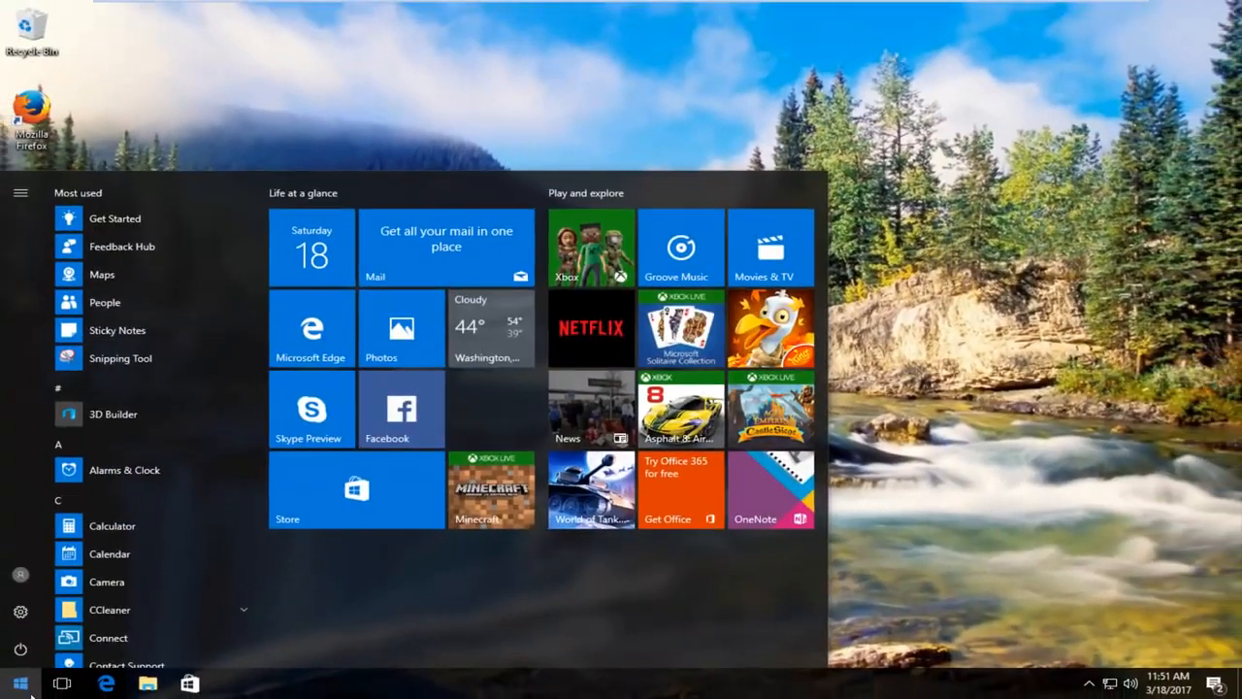
Step: Search for "system", open About your PC and bring up the computer's basic system information
text(system)
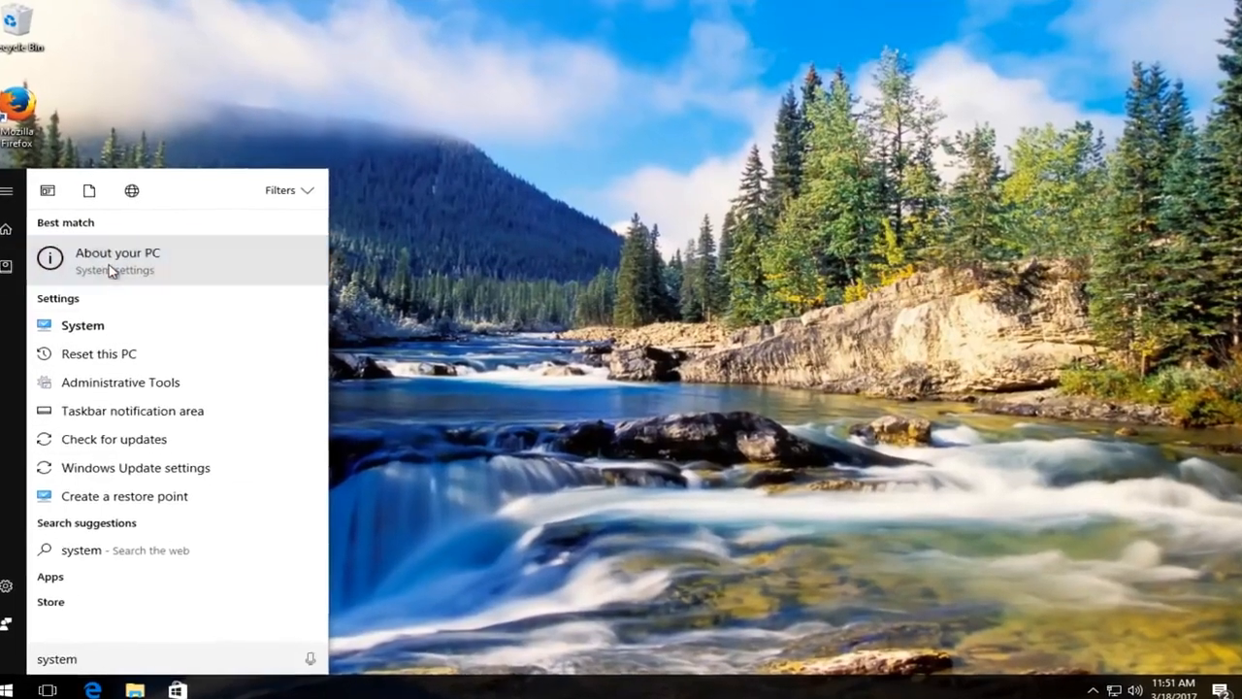
click(102, 262)
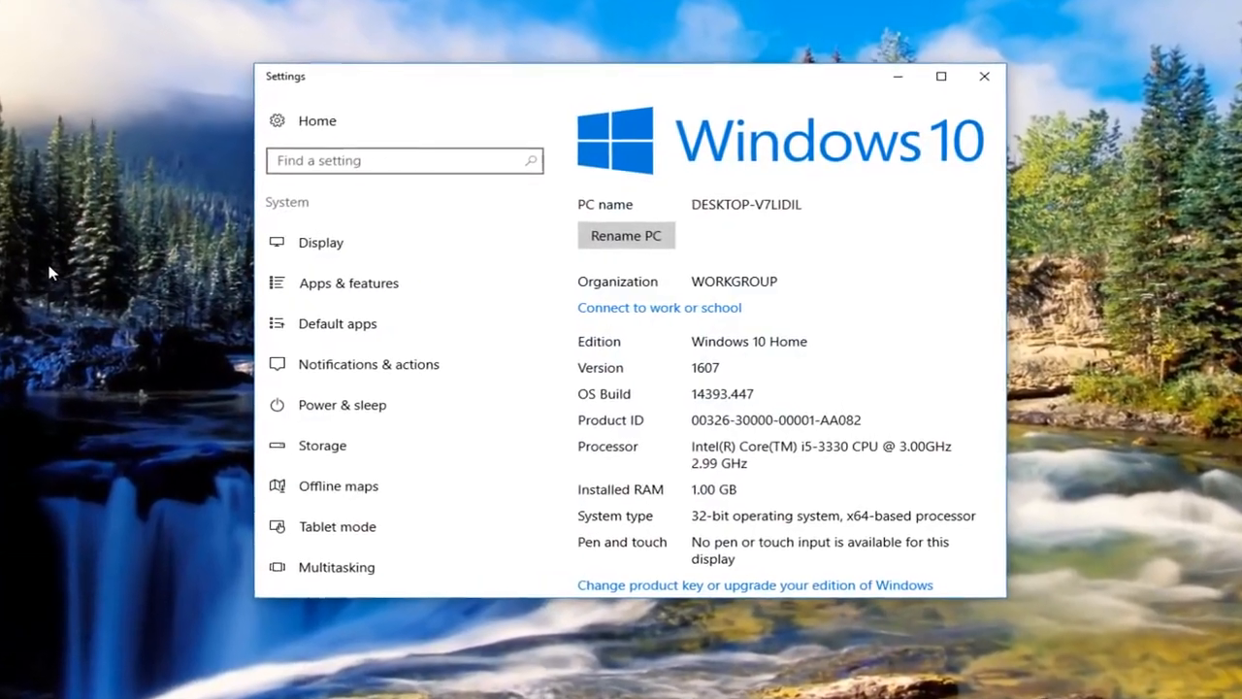
scroll(896, 275, down, 5)
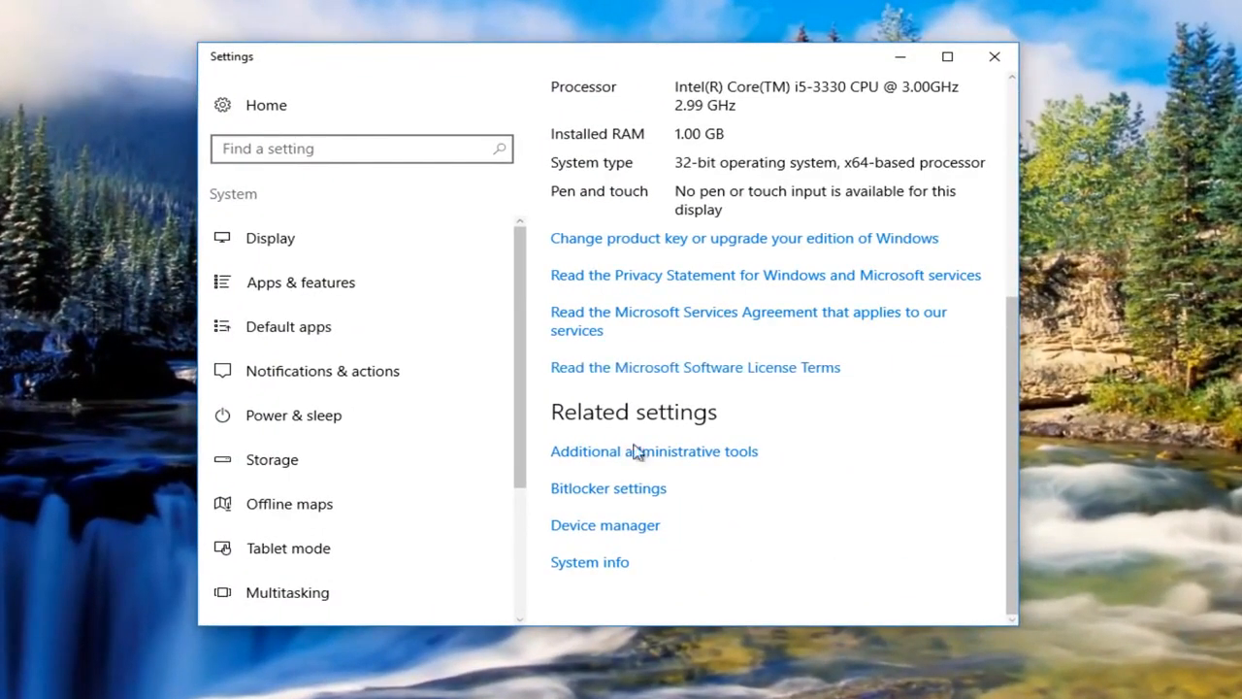
click(592, 563)
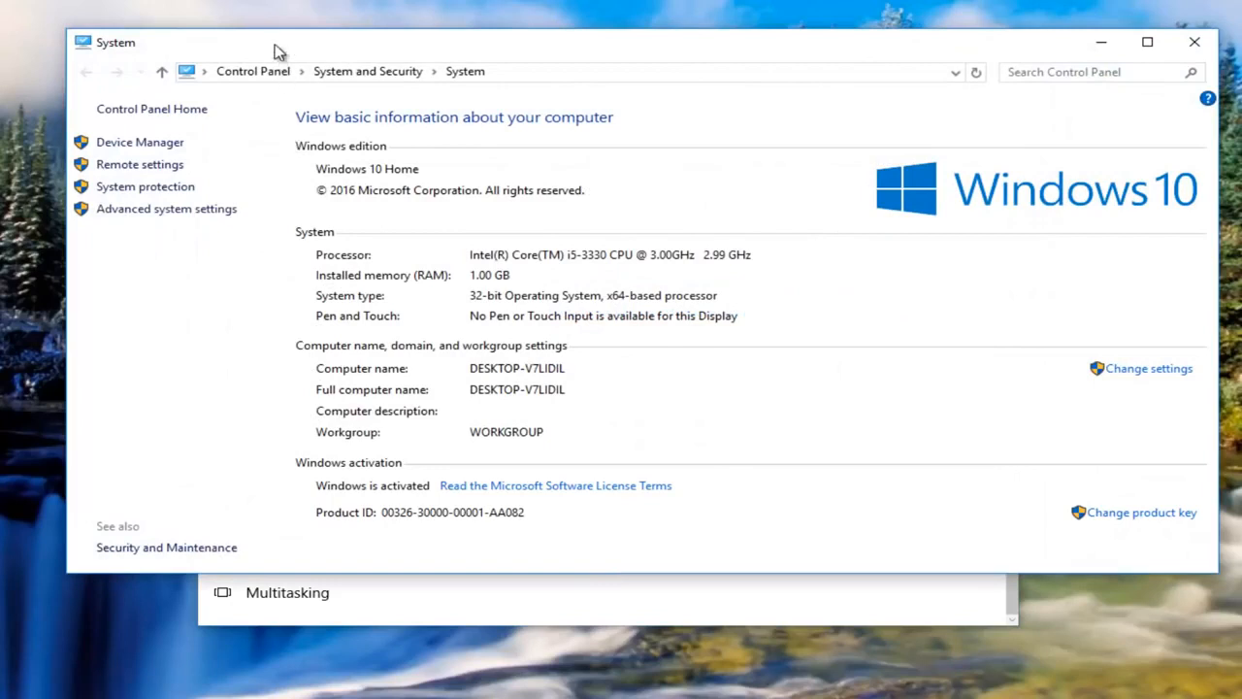
drag(276, 52, 268, 68)
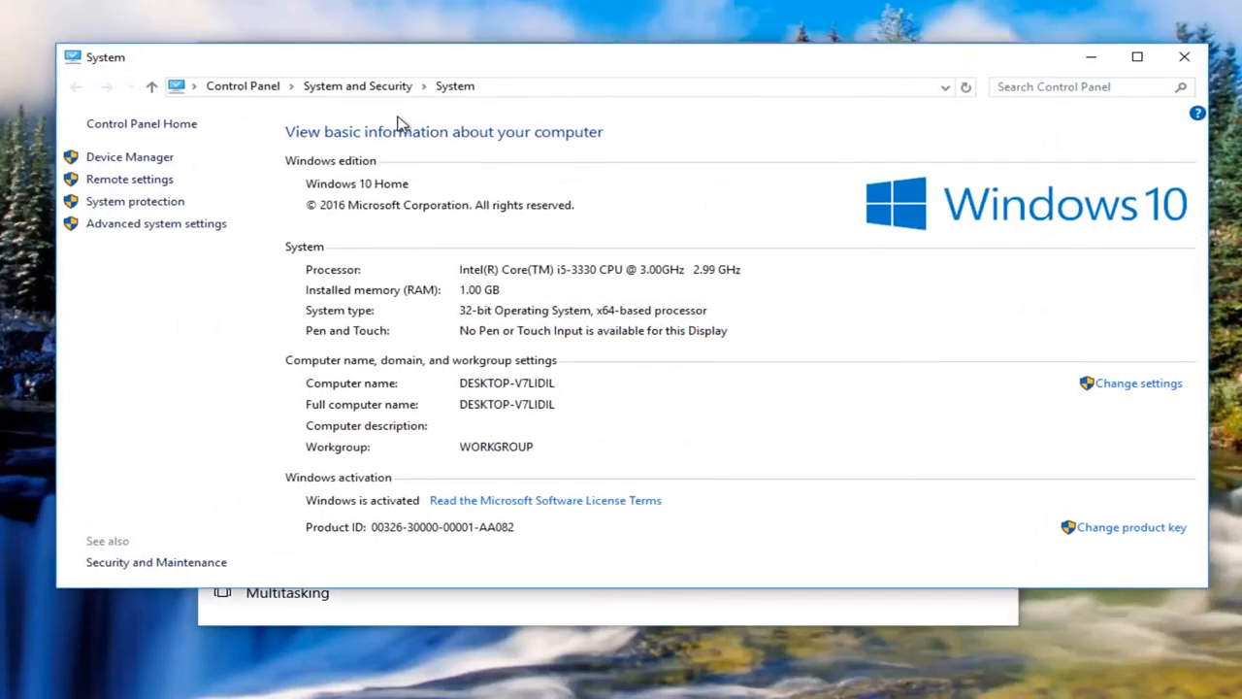
Step: Open the virtual memory settings from the advanced performance options in System Properties
click(103, 204)
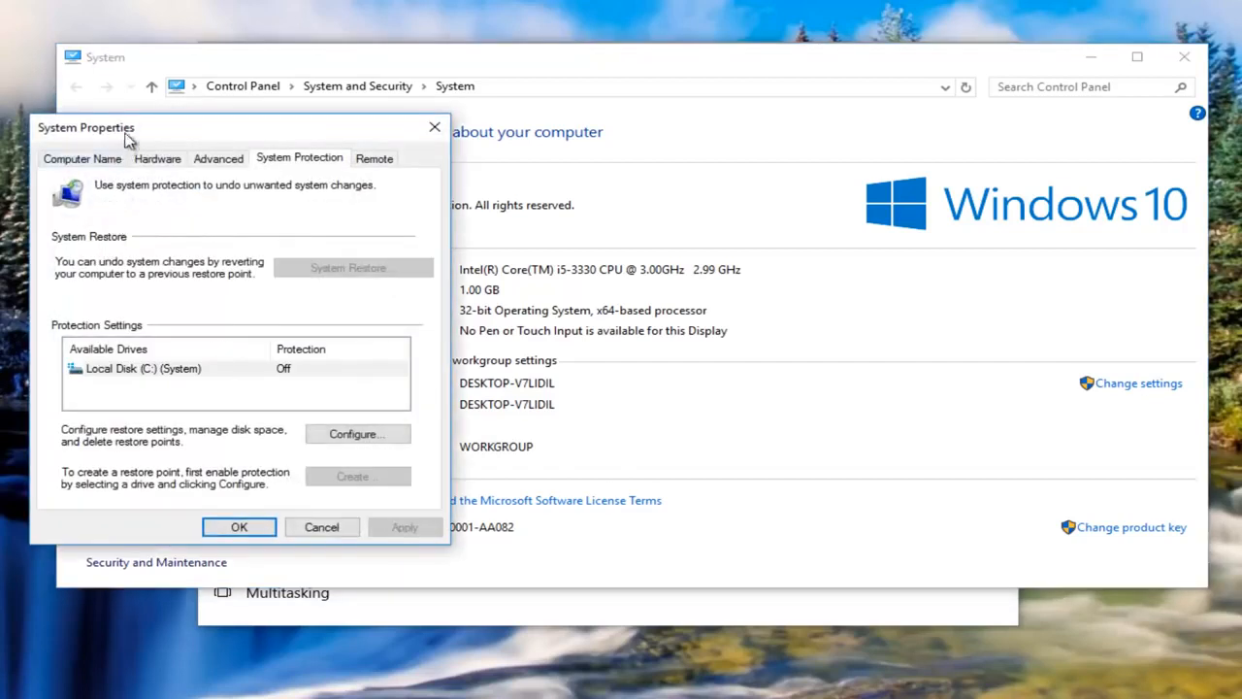
drag(129, 138, 470, 144)
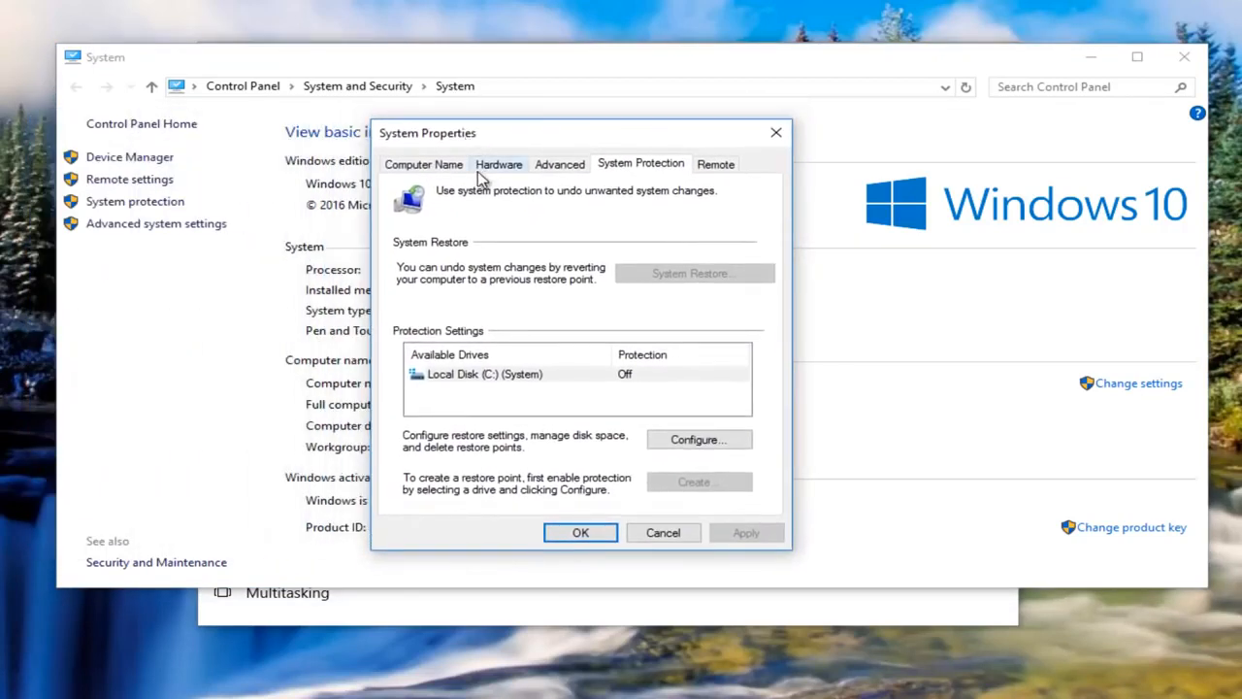
click(558, 167)
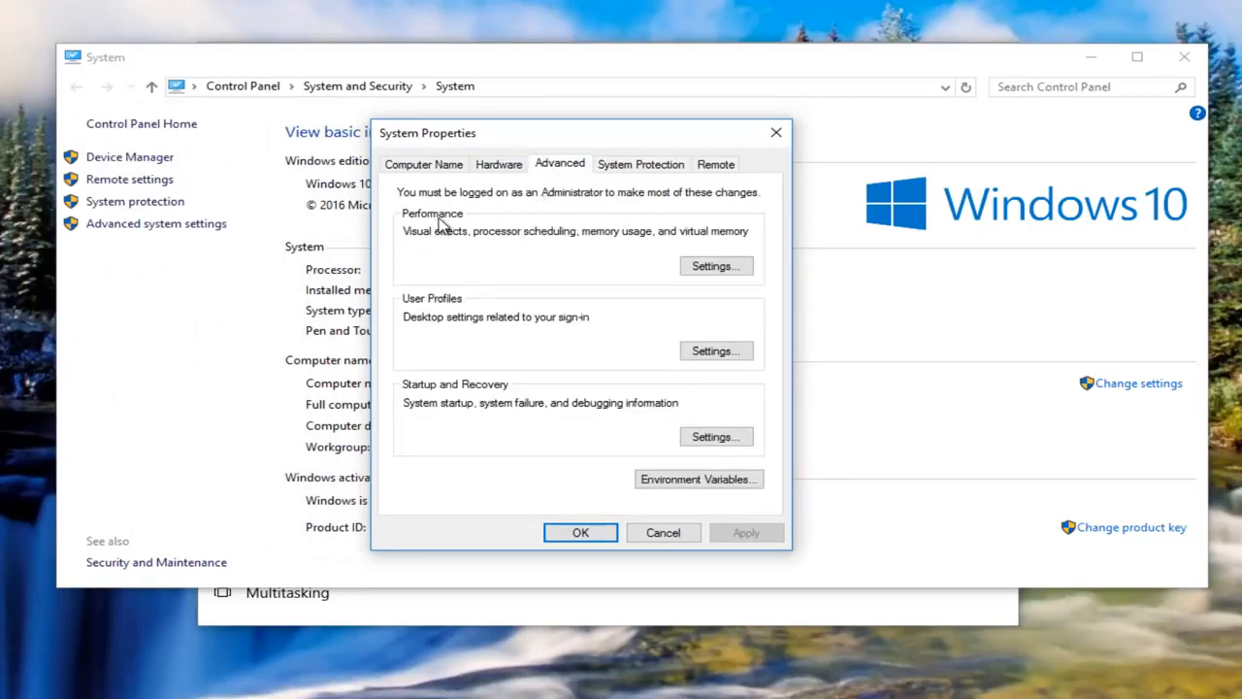
click(714, 270)
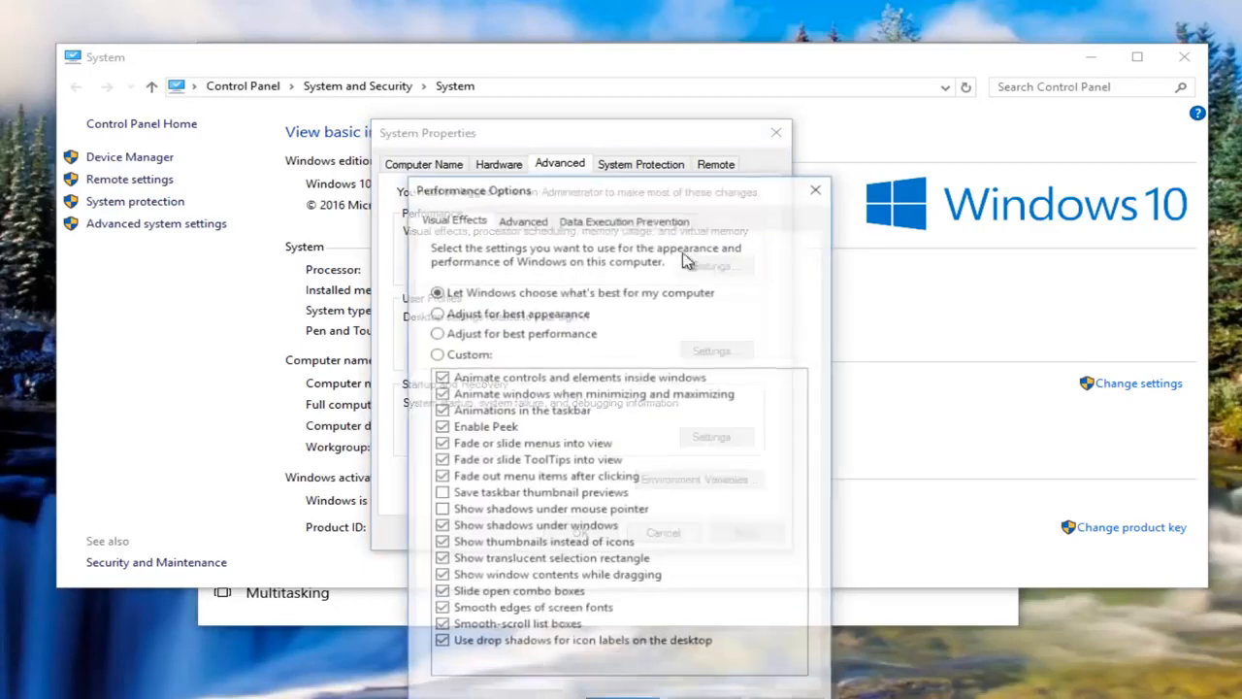
drag(604, 200, 579, 101)
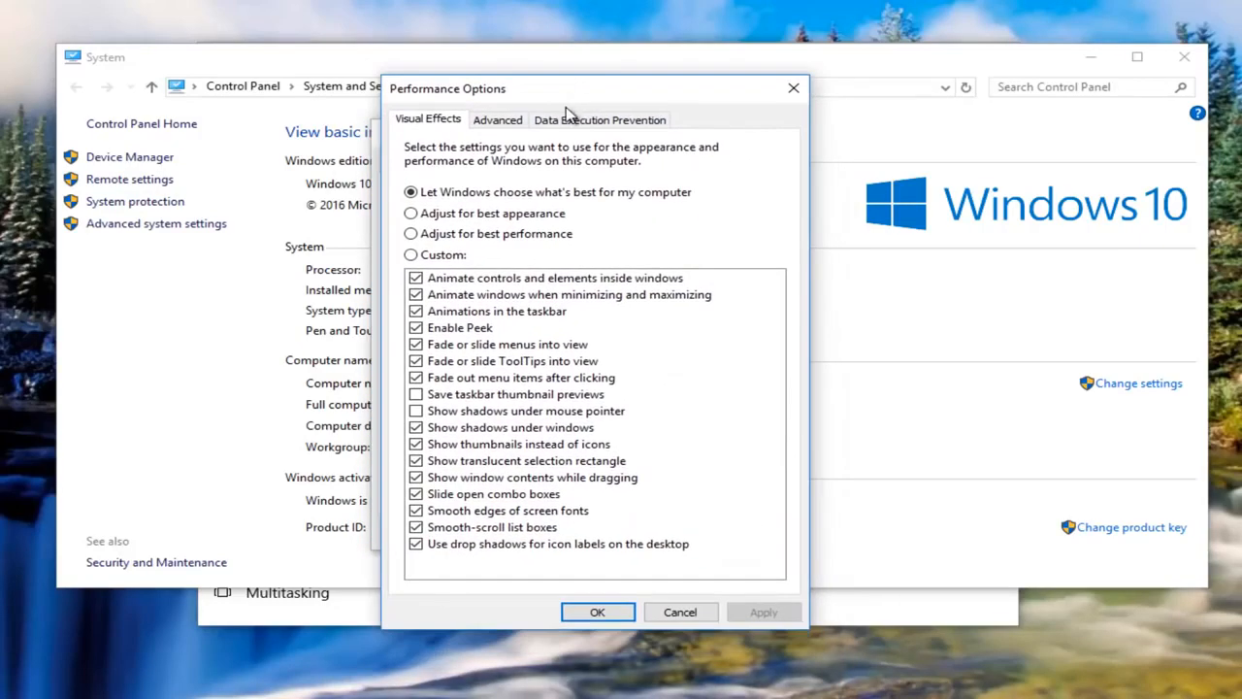
click(502, 126)
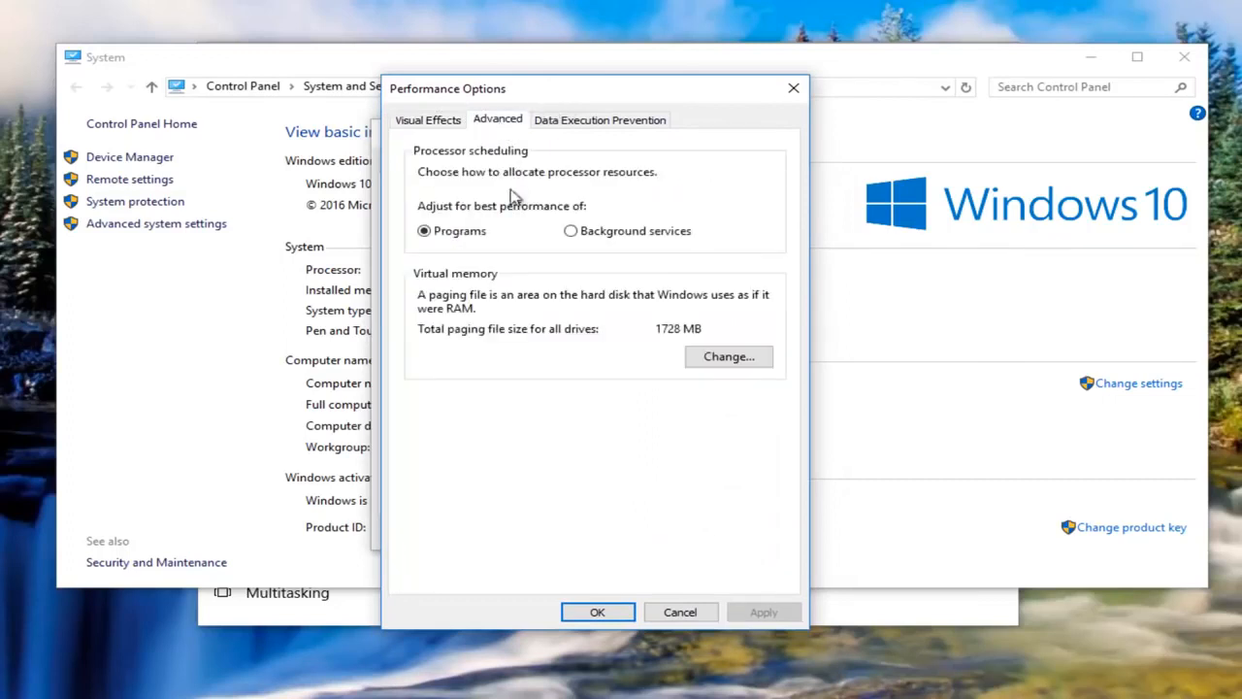
click(715, 366)
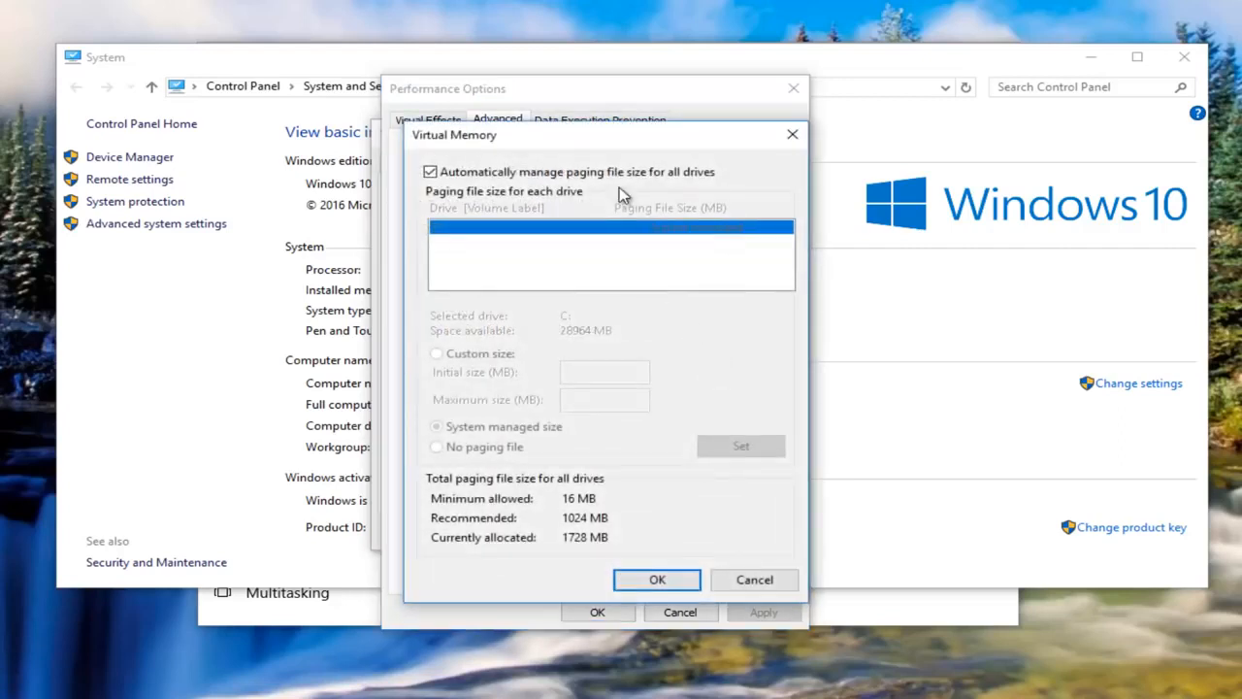
drag(594, 137, 586, 99)
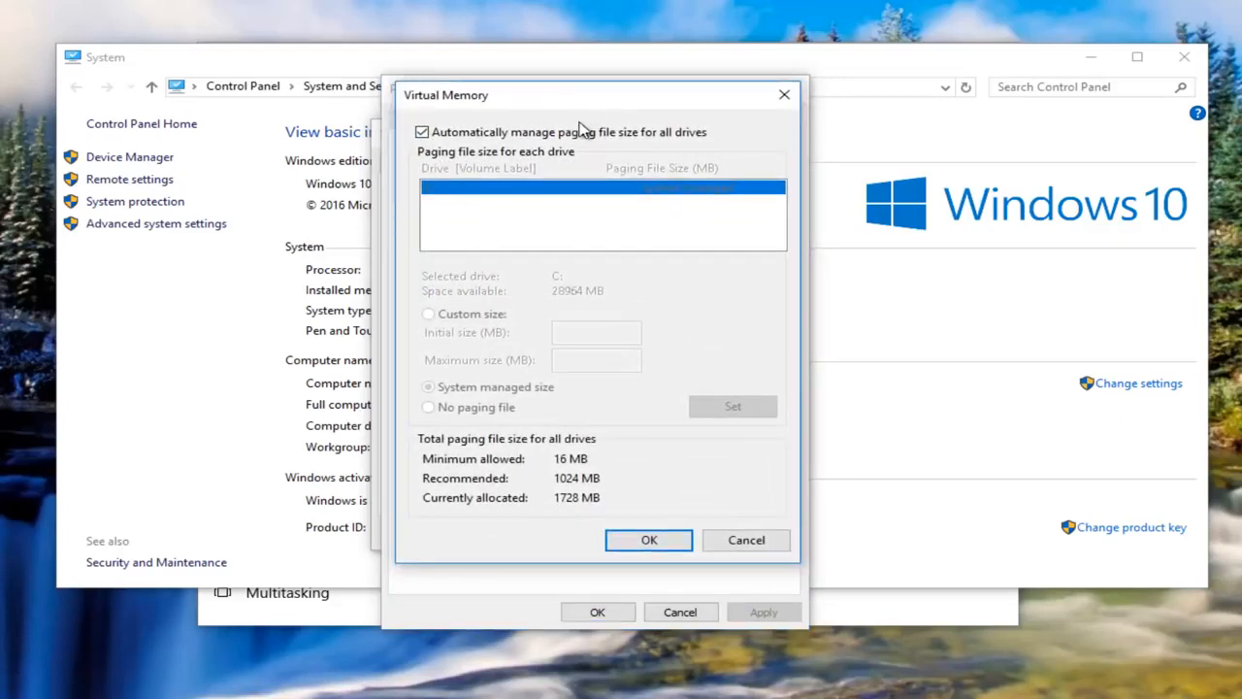
Step: Turn off automatic paging file management, choose No paging file for drive C:, and apply and confirm the performance options
click(421, 133)
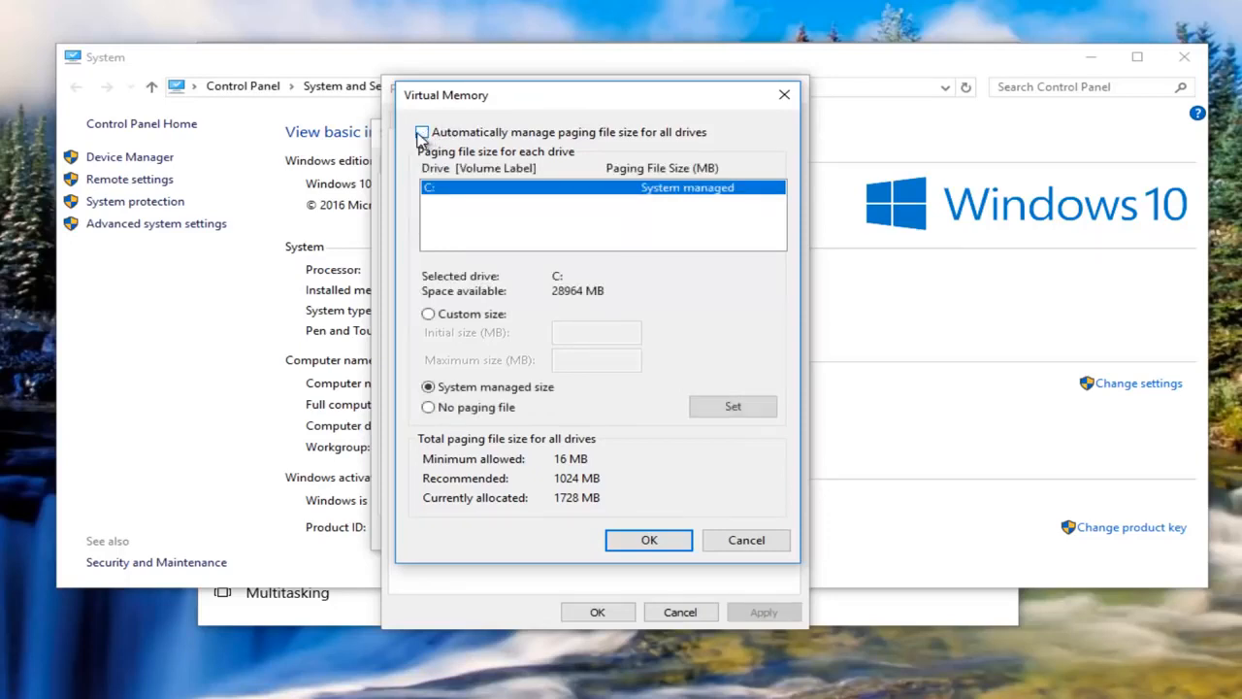
click(431, 409)
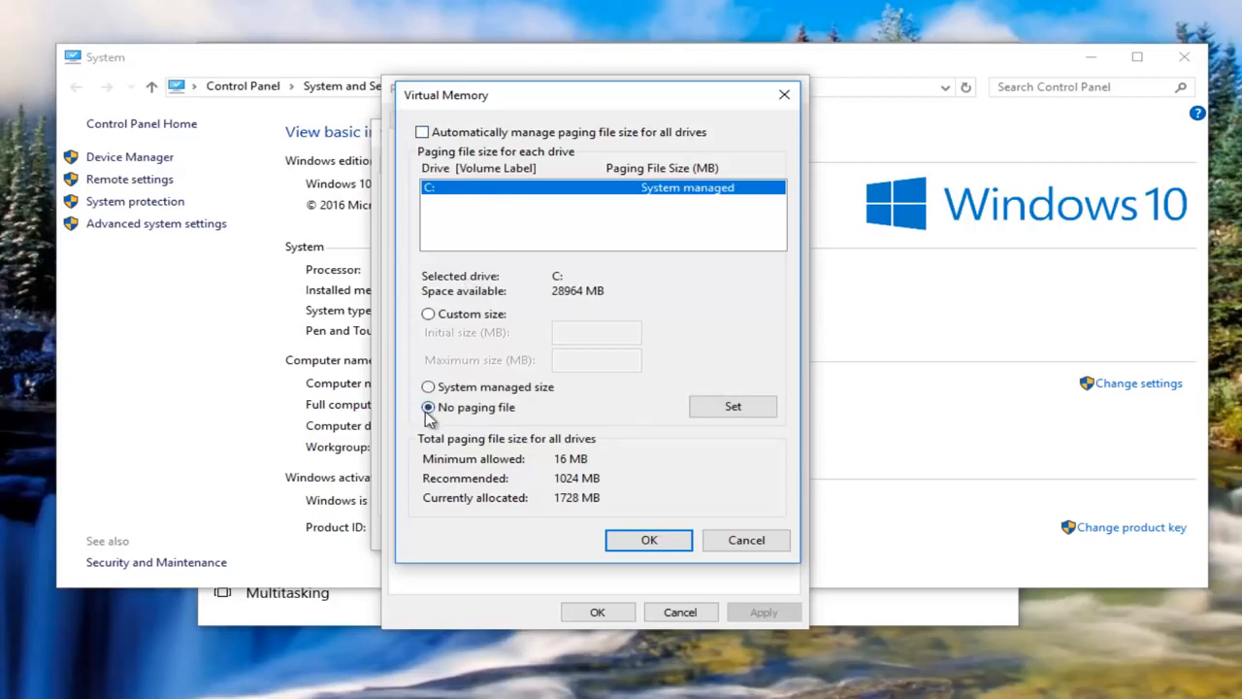
click(631, 539)
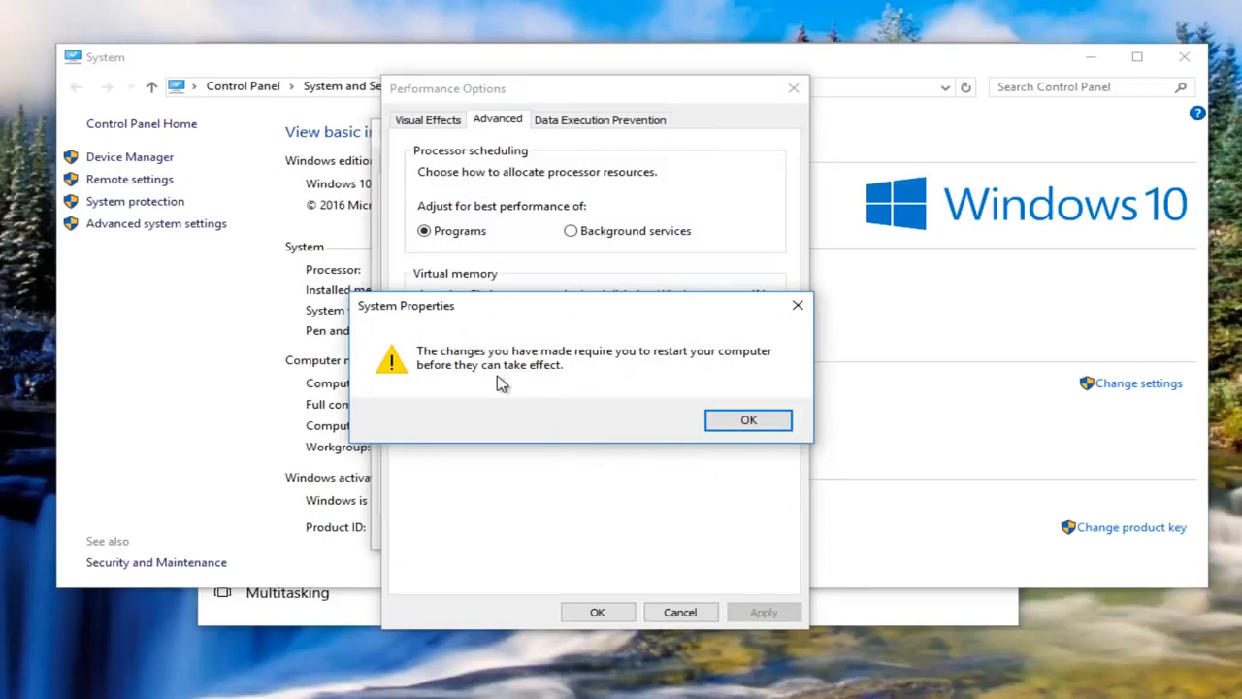
click(727, 426)
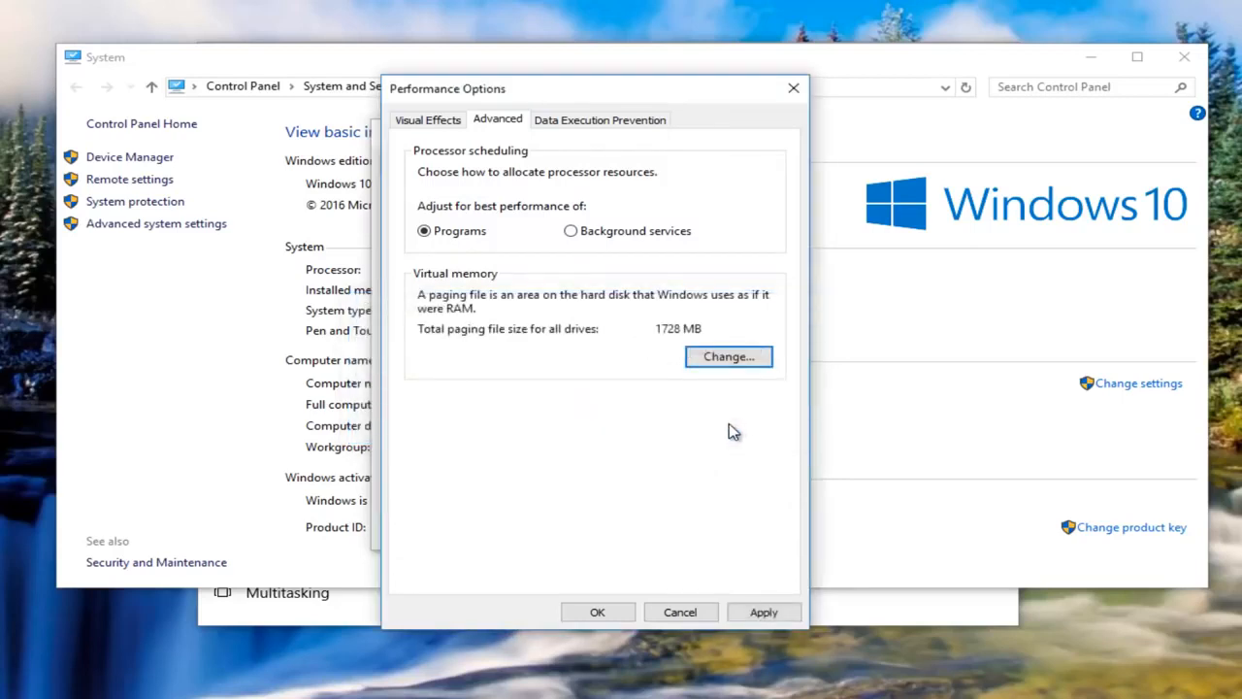
click(749, 615)
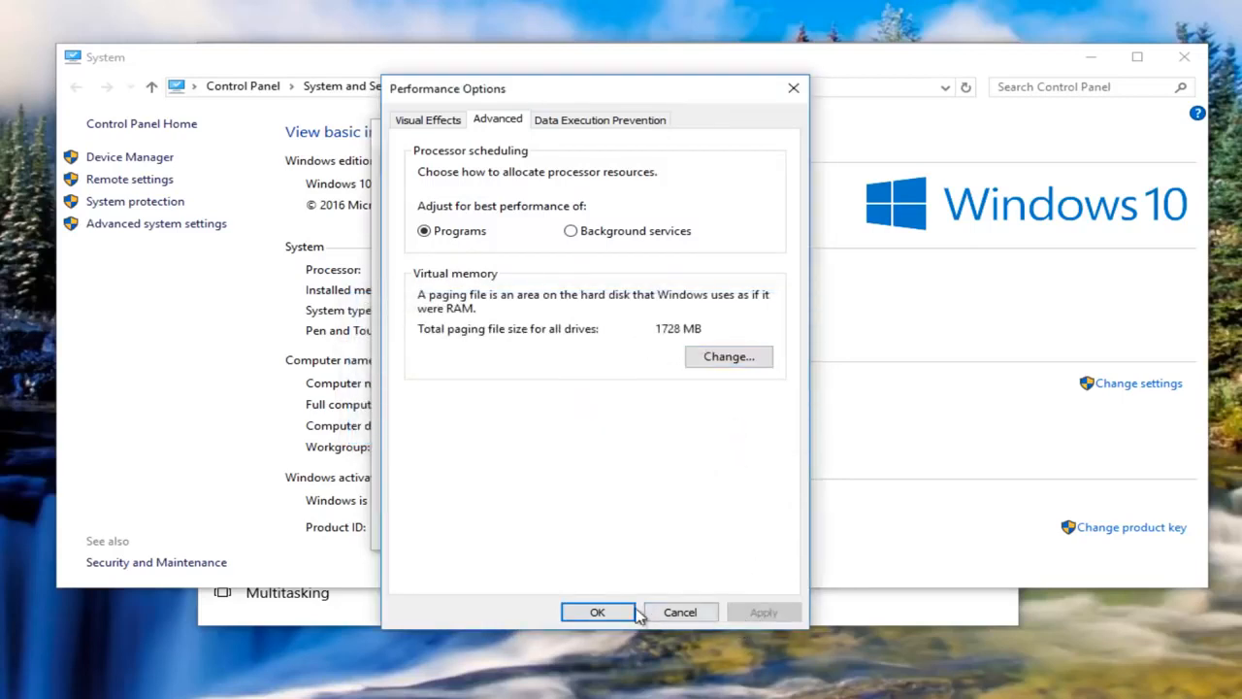
click(590, 612)
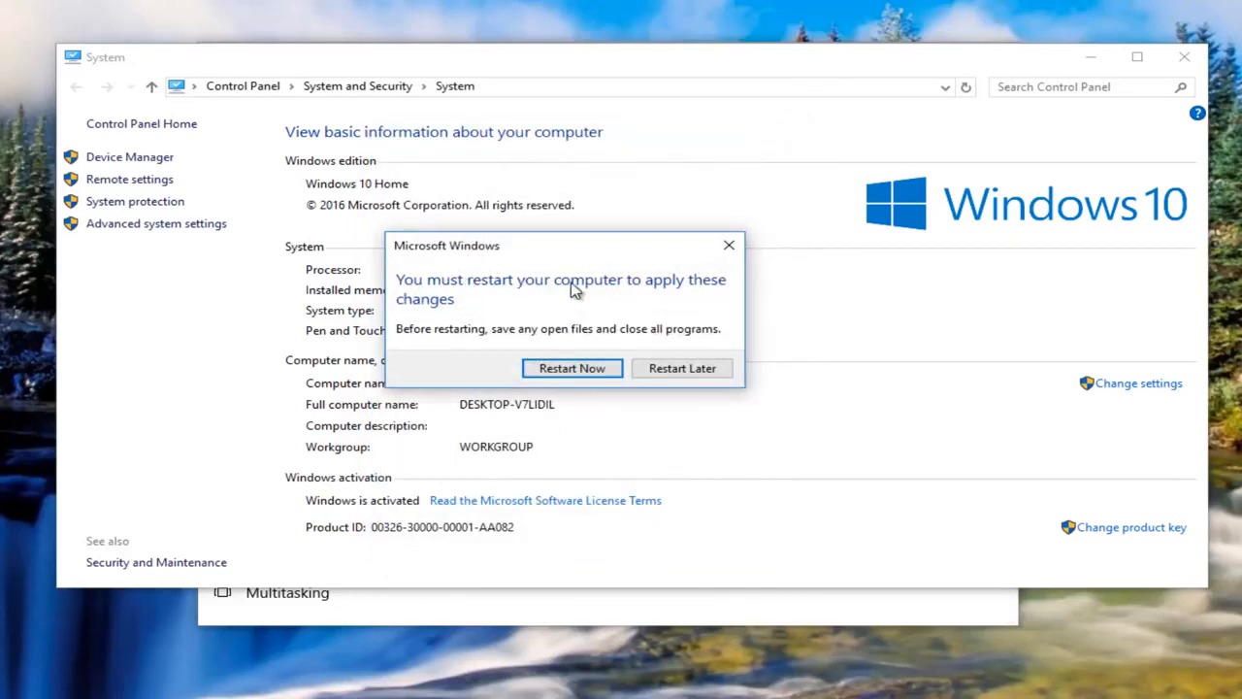
Step: Postpone the restart and close the System and Settings windows
click(679, 370)
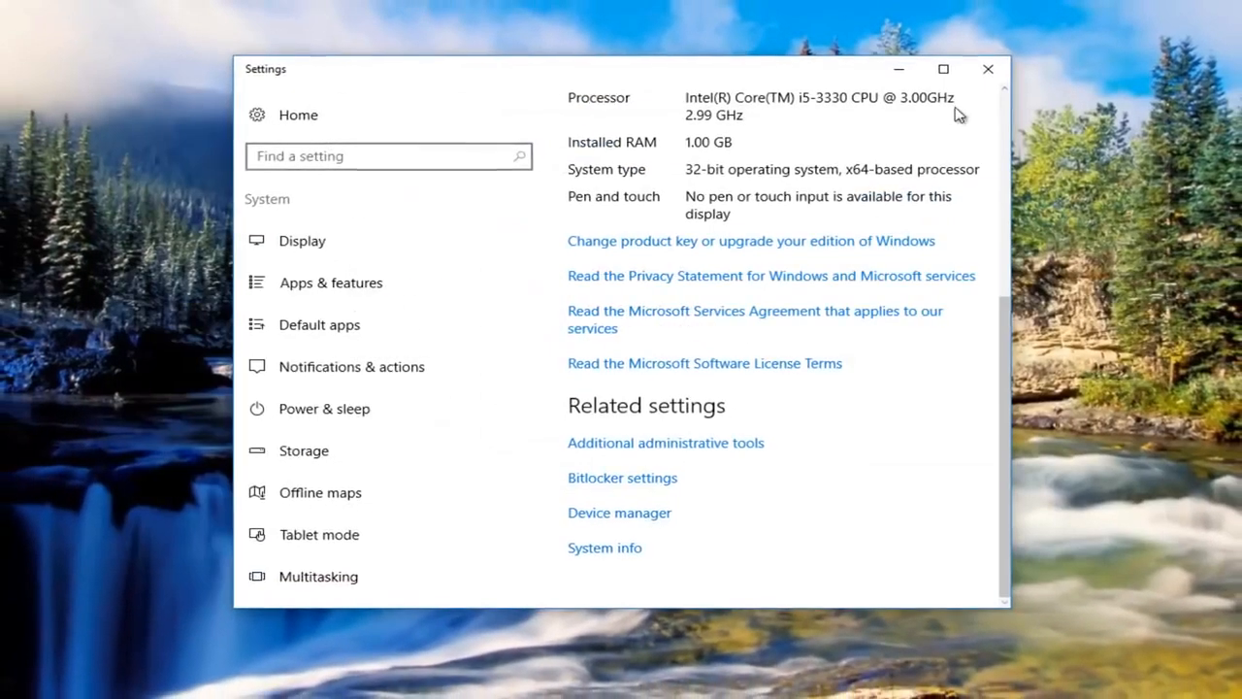
click(988, 69)
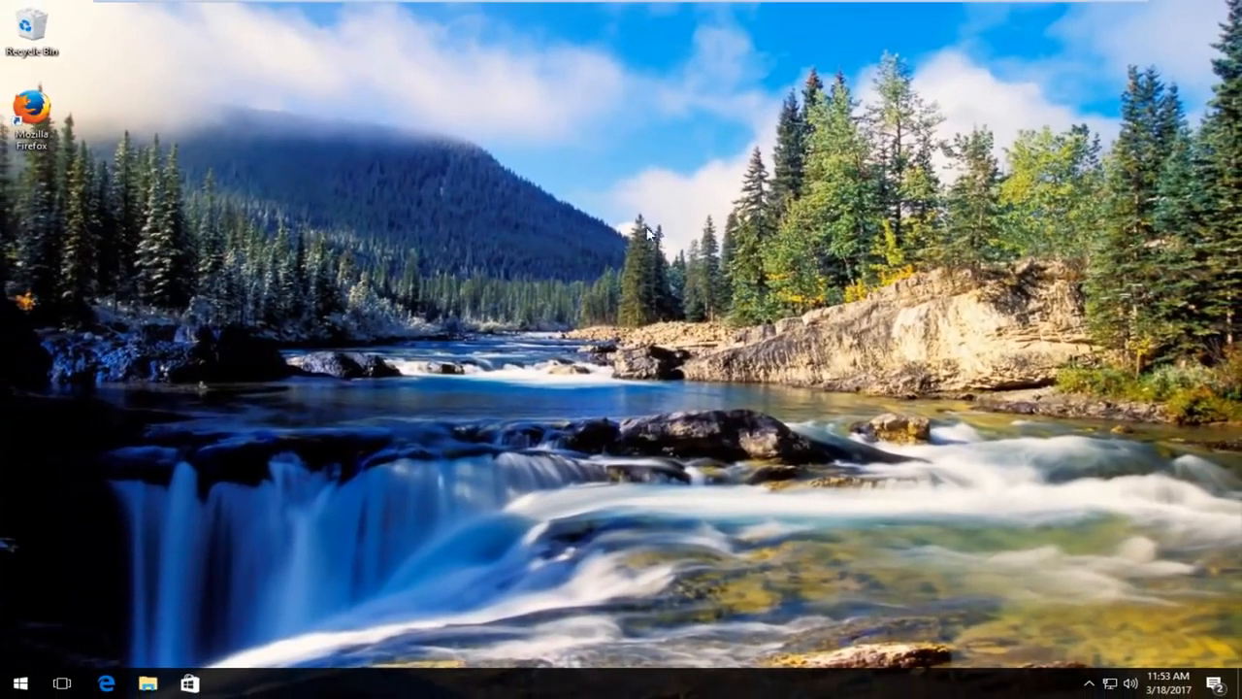
click(21, 683)
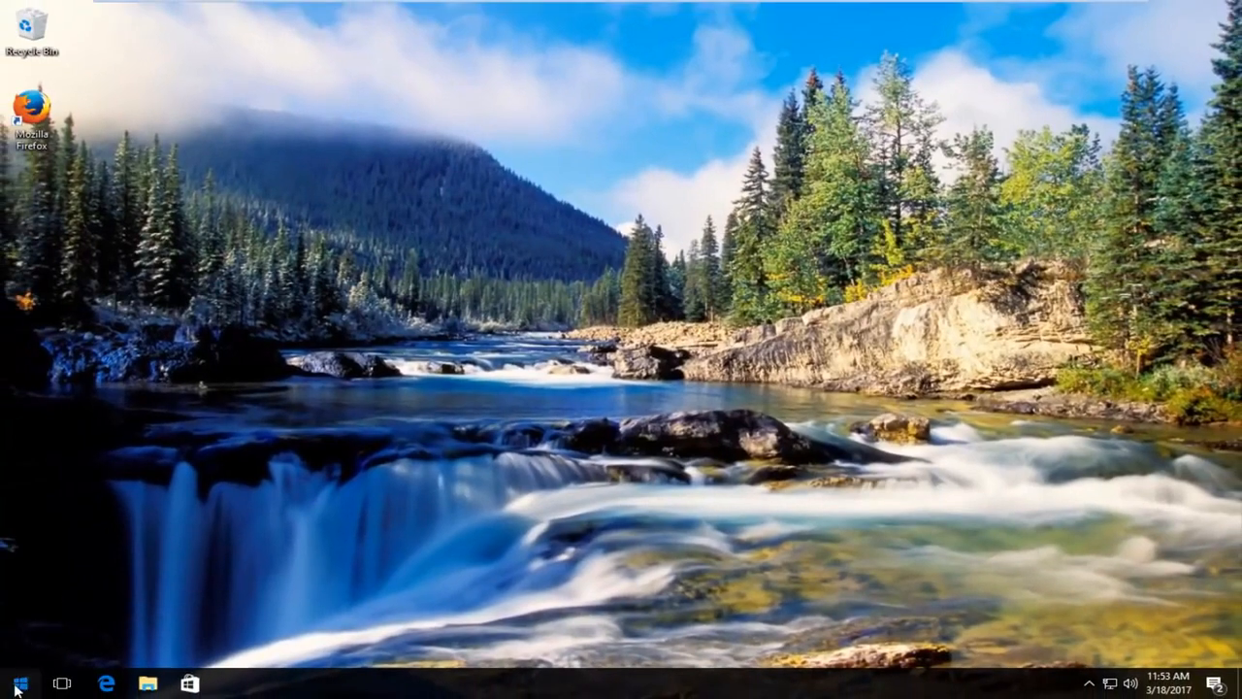
click(945, 241)
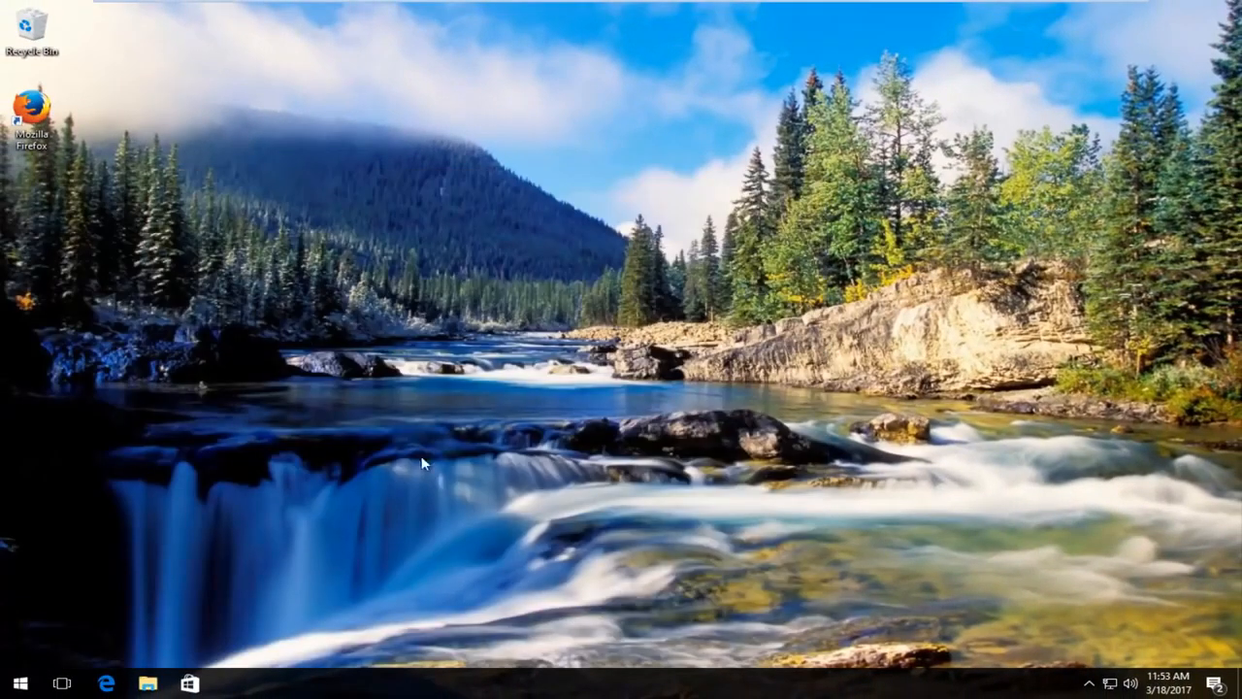
click(20, 683)
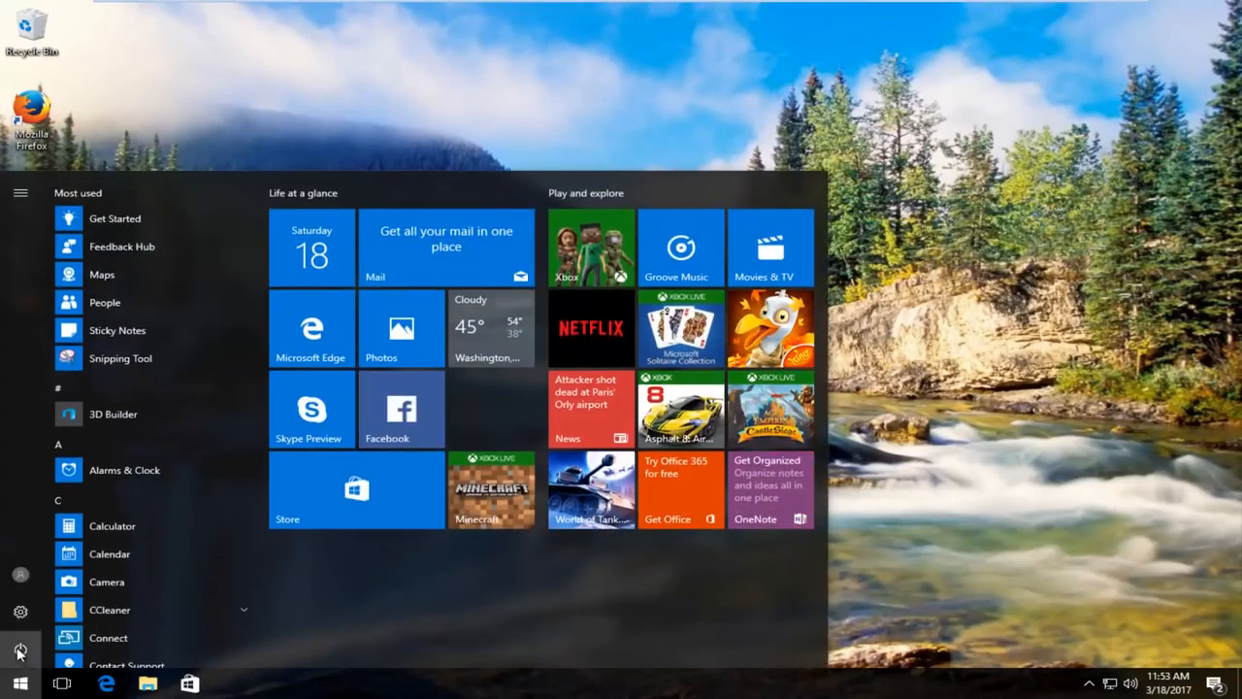
click(21, 652)
click(1064, 370)
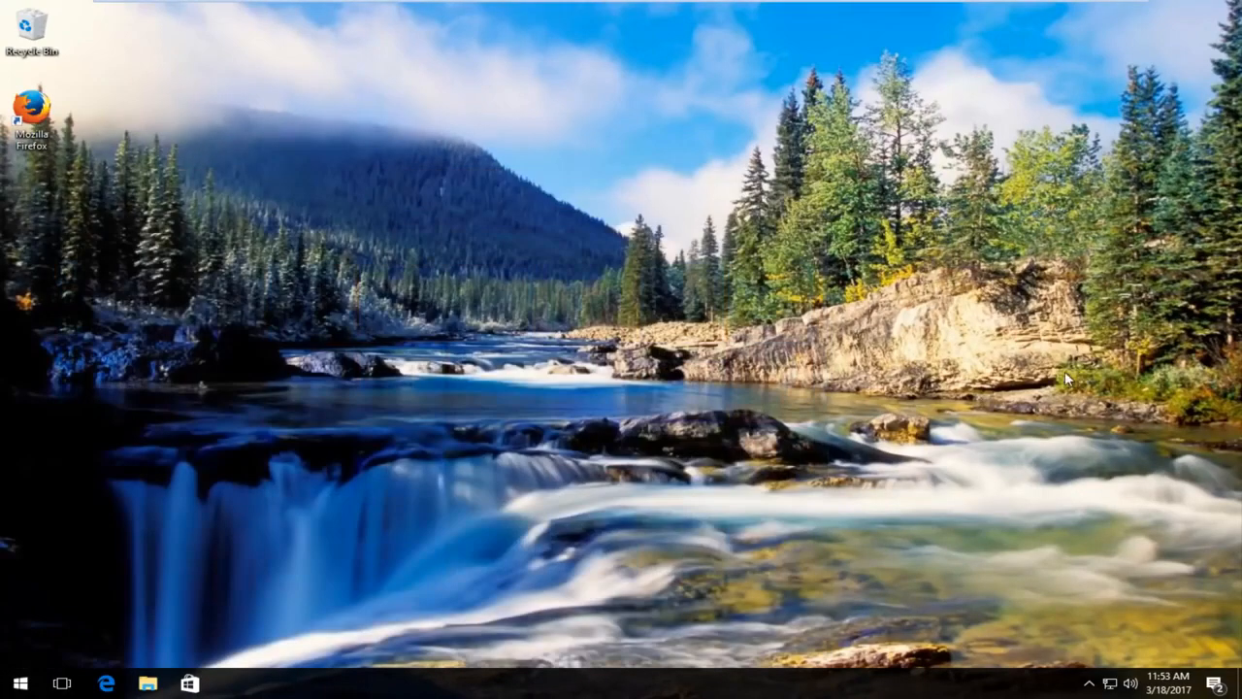